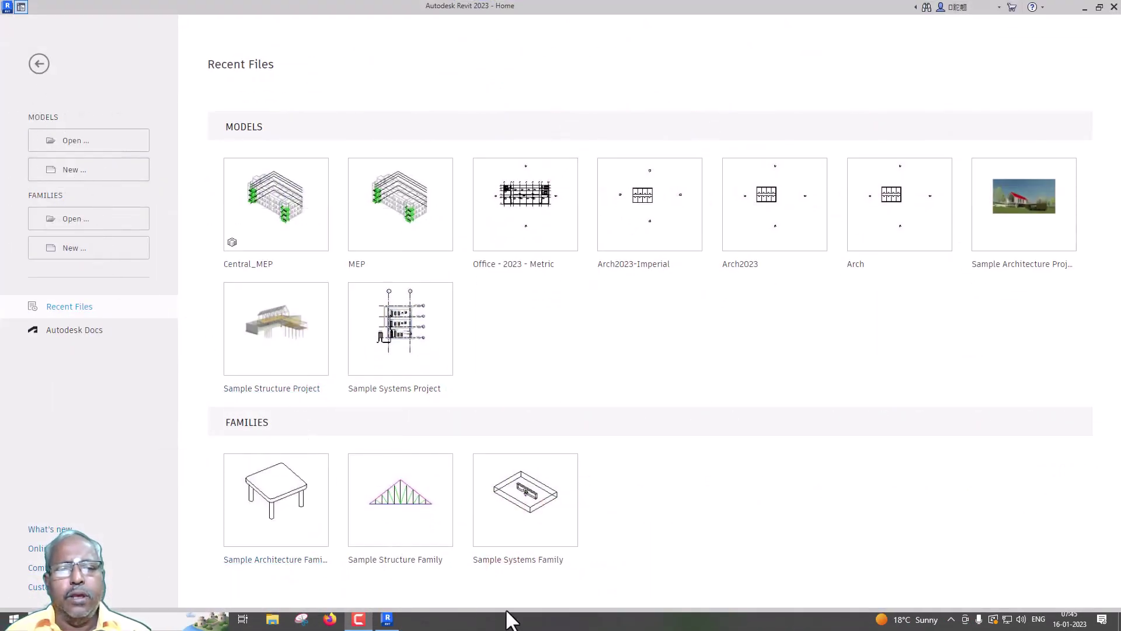
- Create a new project from the Systems-Default_Metric template and close the System Browser
left_click(67, 179)
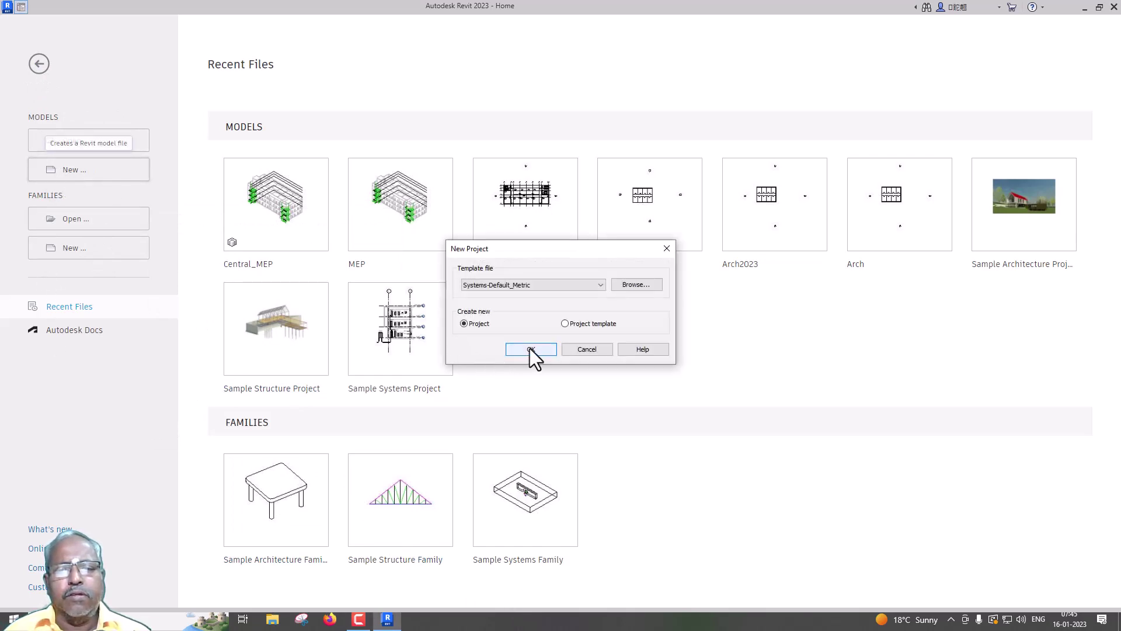
left_click(530, 349)
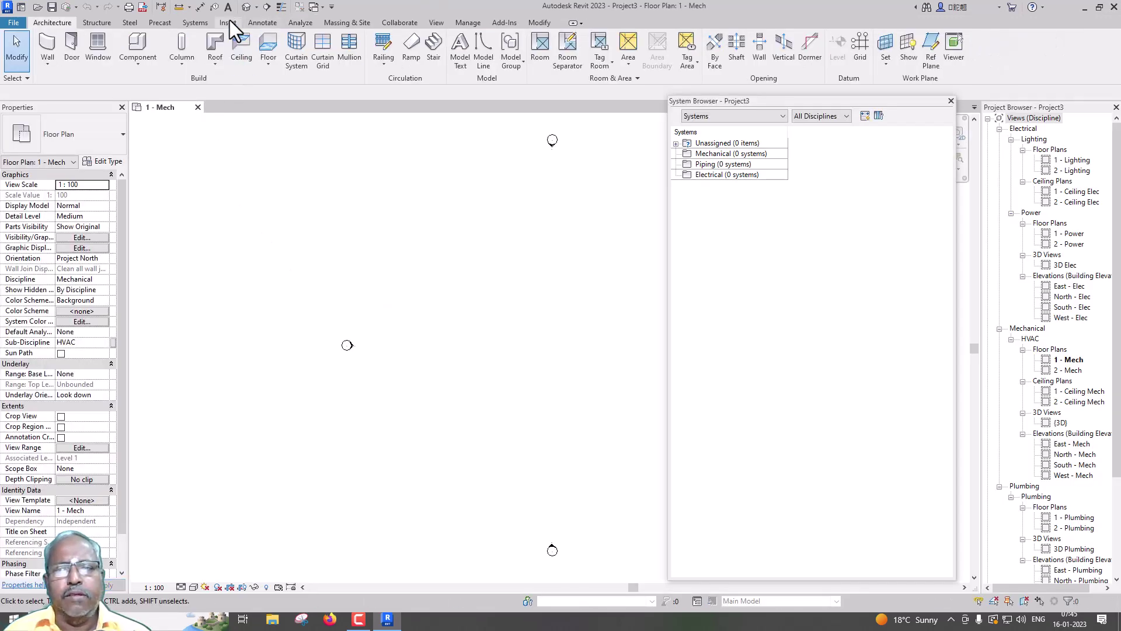
left_click(951, 101)
left_click(227, 23)
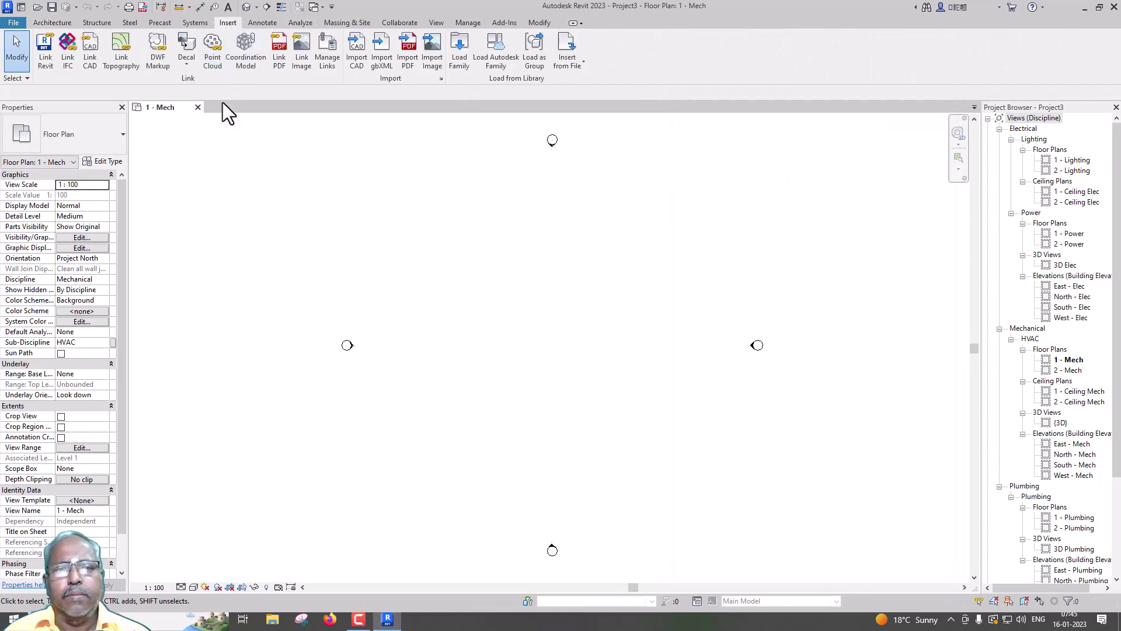
- Link the Arch2023-Metric.rvt architectural model into the 1 - Mech plan
left_click(41, 62)
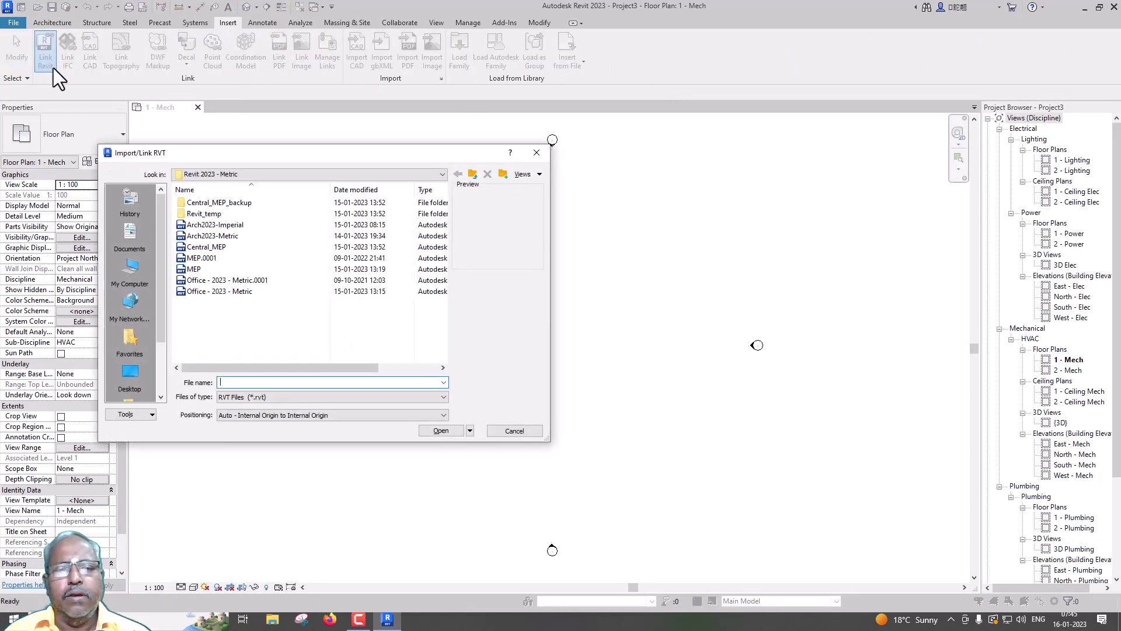
left_click(218, 237)
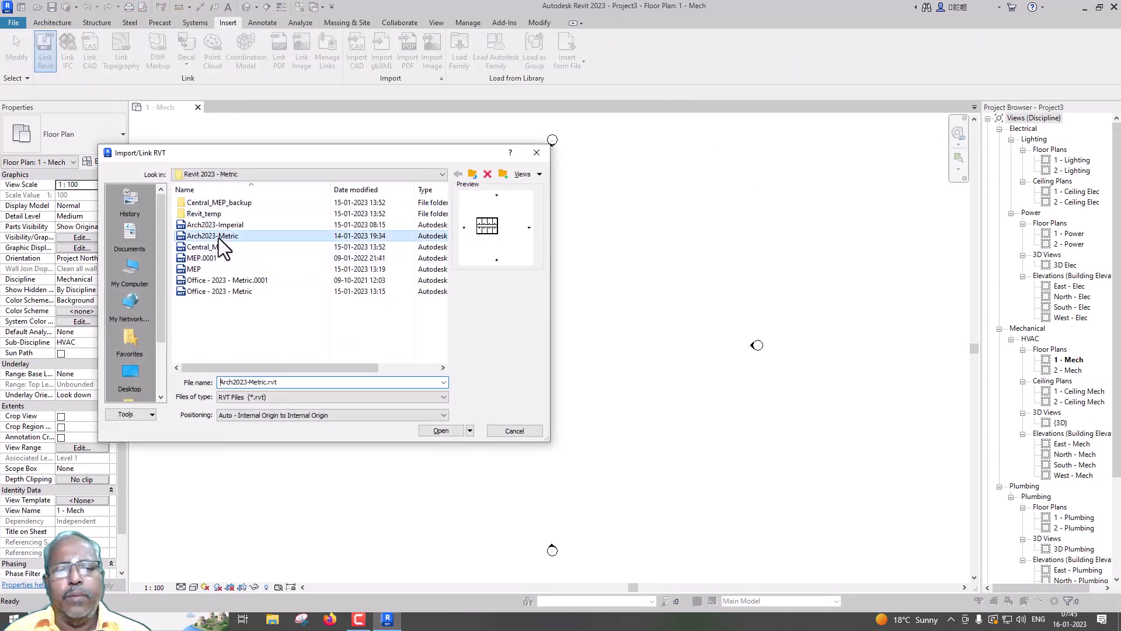
left_click(441, 431)
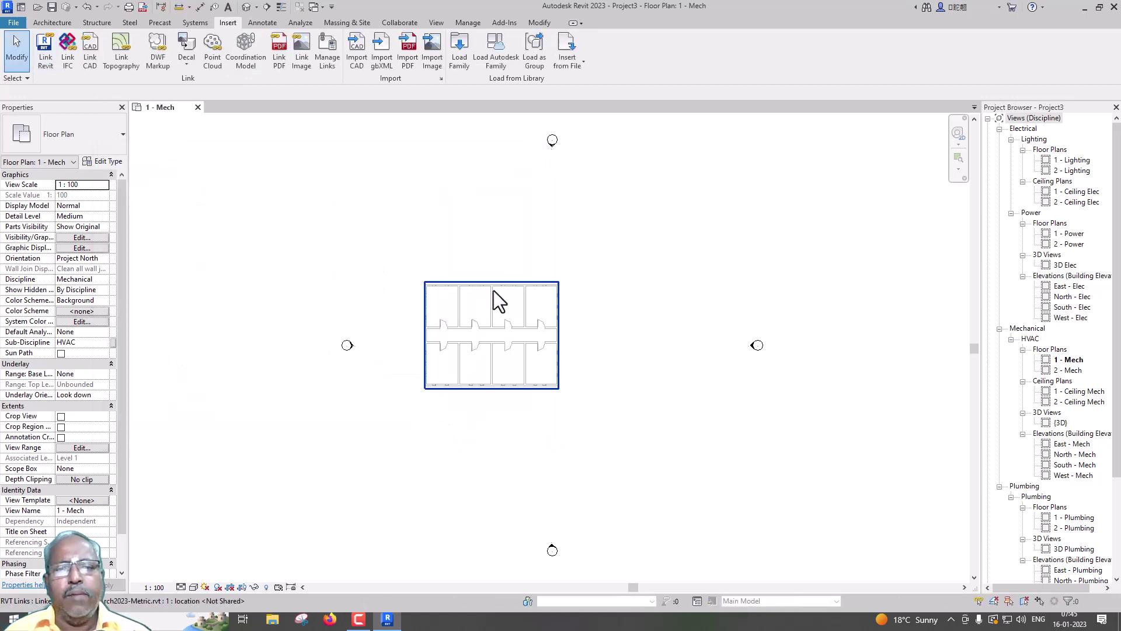
- Pin the linked Arch2023-Metric model and enable Room Bounding in its type properties
left_click(493, 290)
left_click(365, 65)
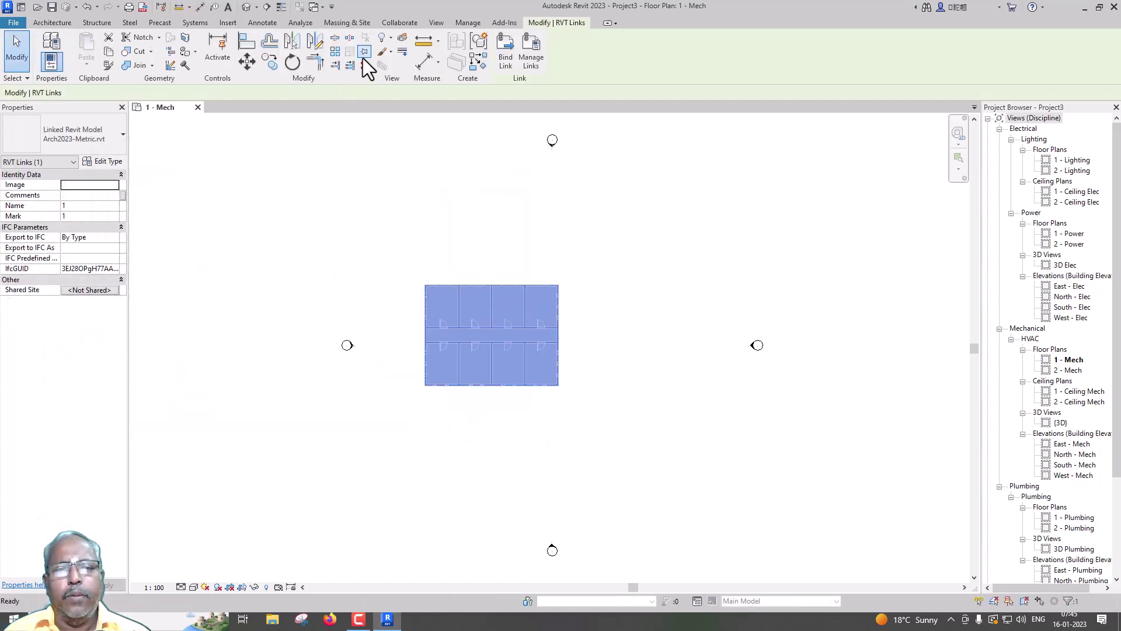
left_click(108, 161)
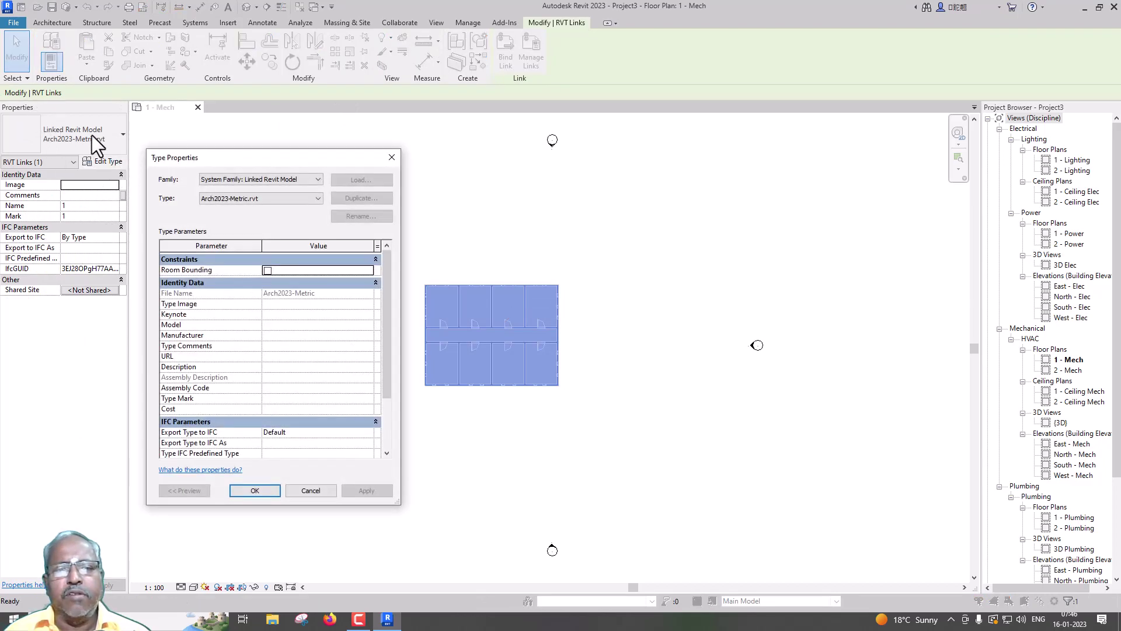
left_click(268, 270)
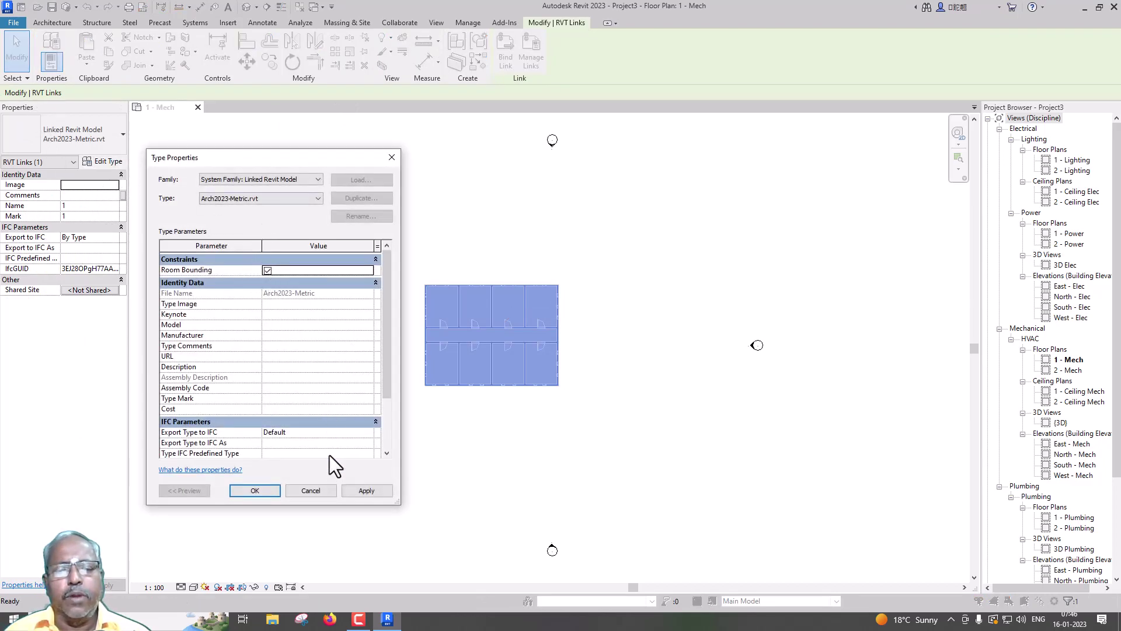
left_click(255, 490)
scroll(497, 383, "up", 3)
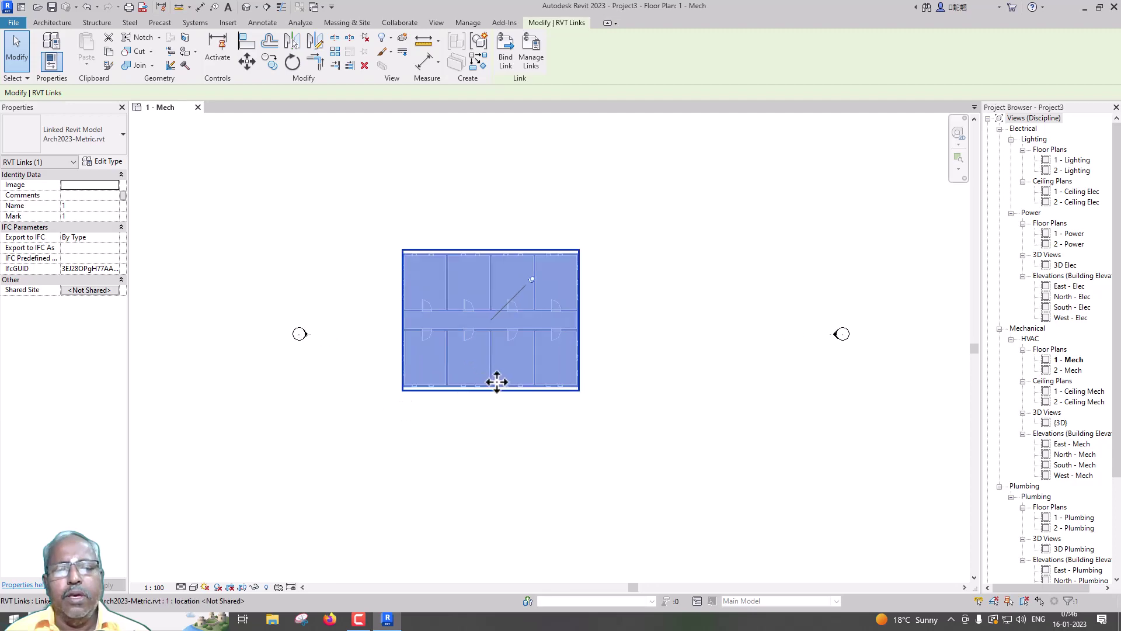
left_click(17, 53)
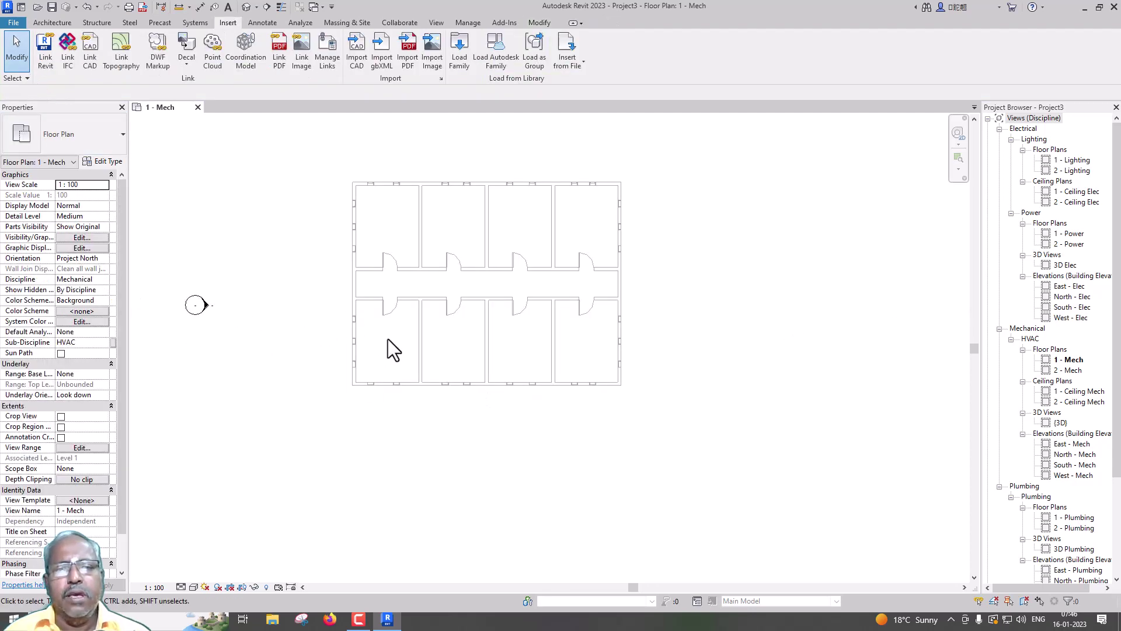
- Place spaces in the two lower-middle and two upper-middle rooms of the linked plan
left_click(299, 22)
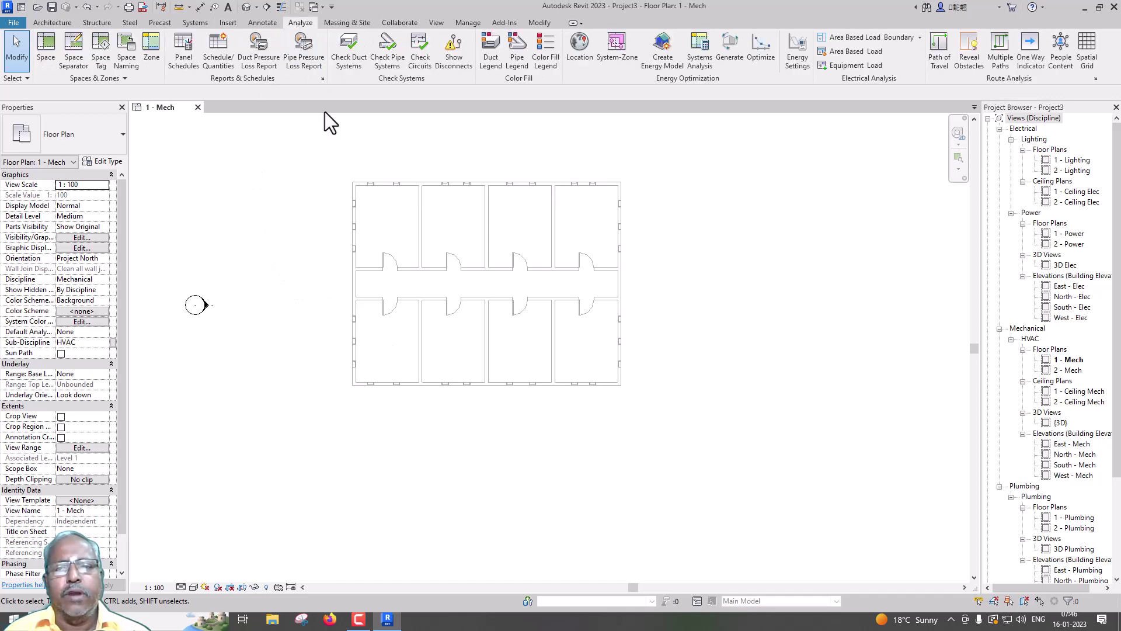
left_click(53, 58)
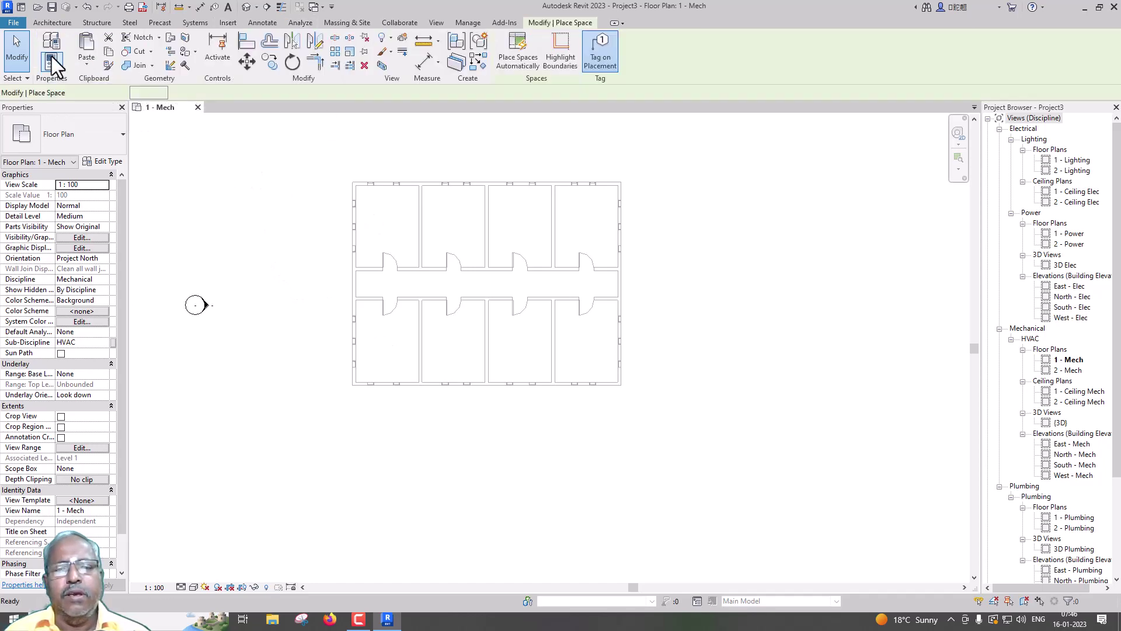
scroll(482, 378, "up", 2)
left_click(423, 362)
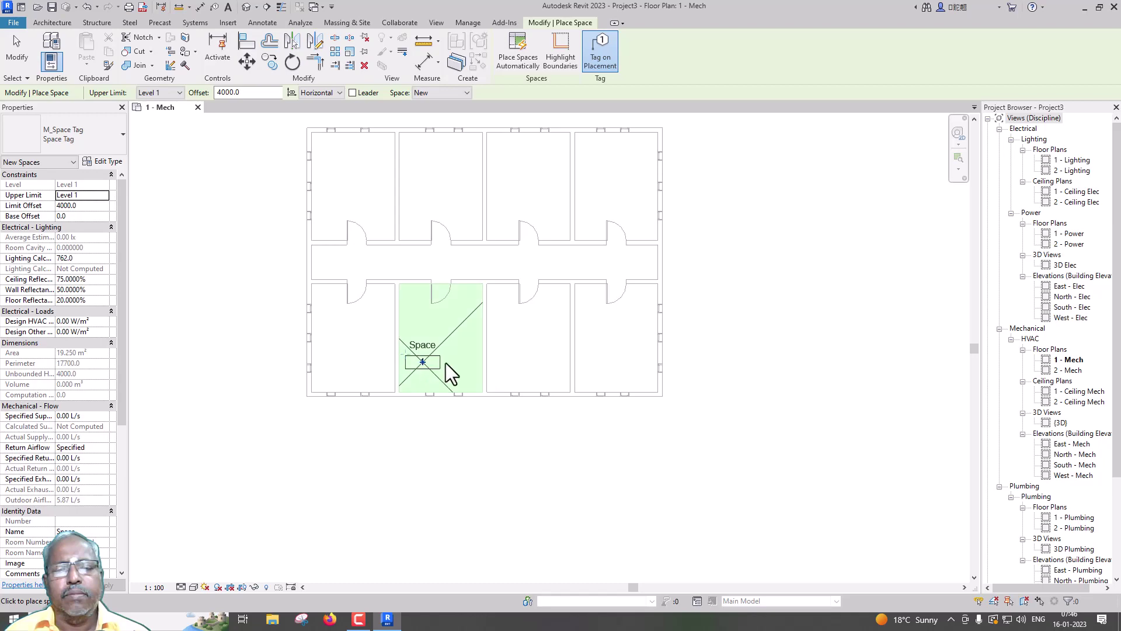
left_click(526, 362)
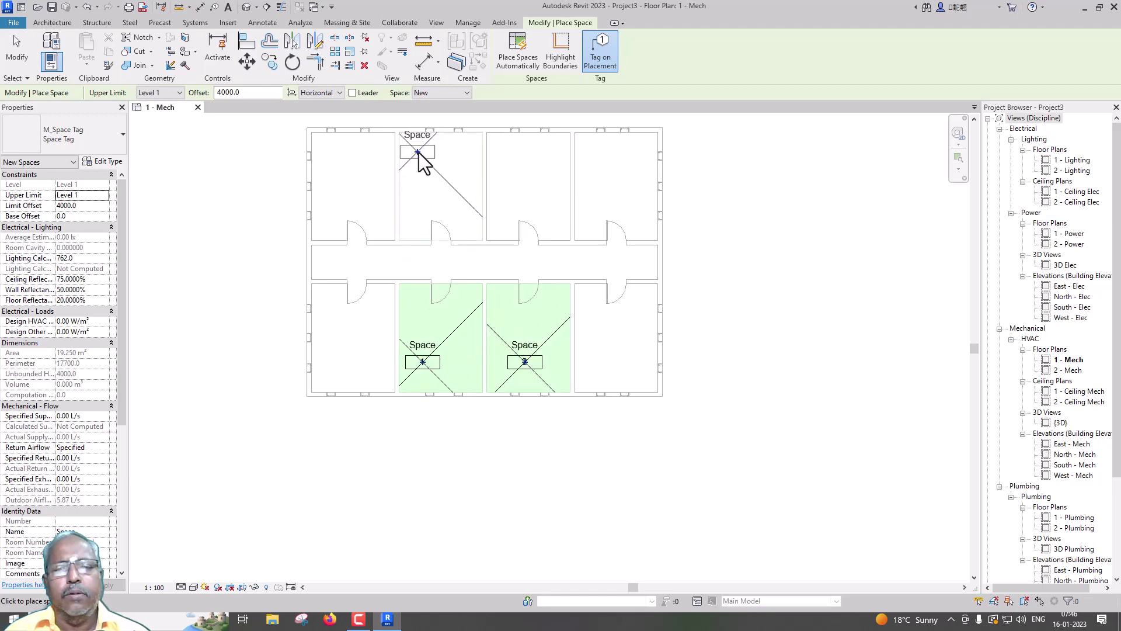
left_click(417, 152)
left_click(528, 155)
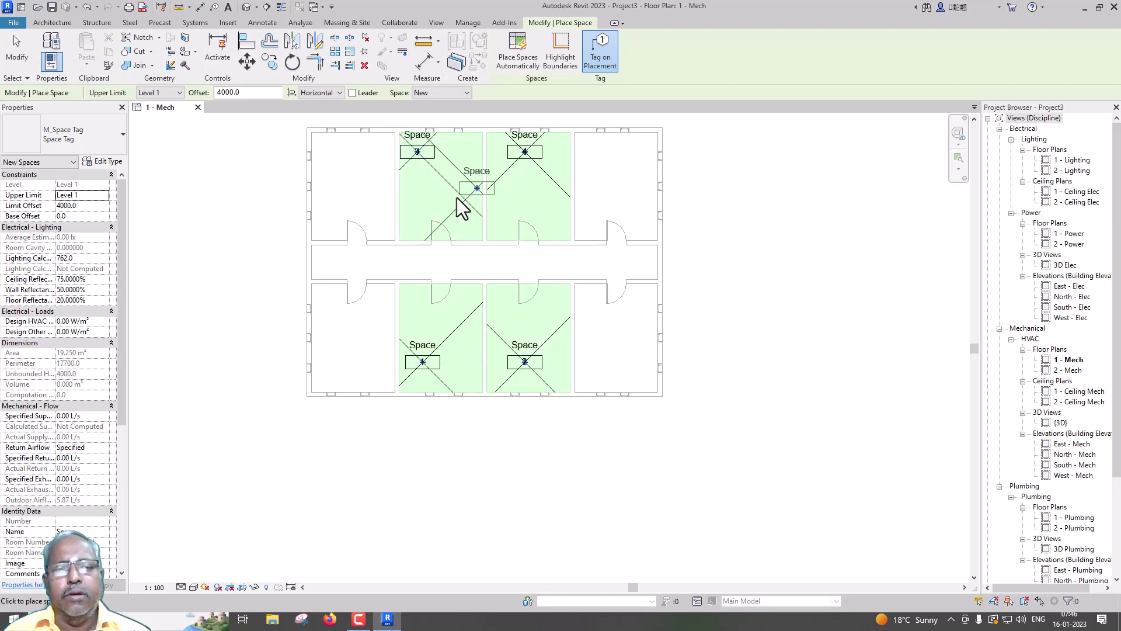
key("Escape")
key("Escape")
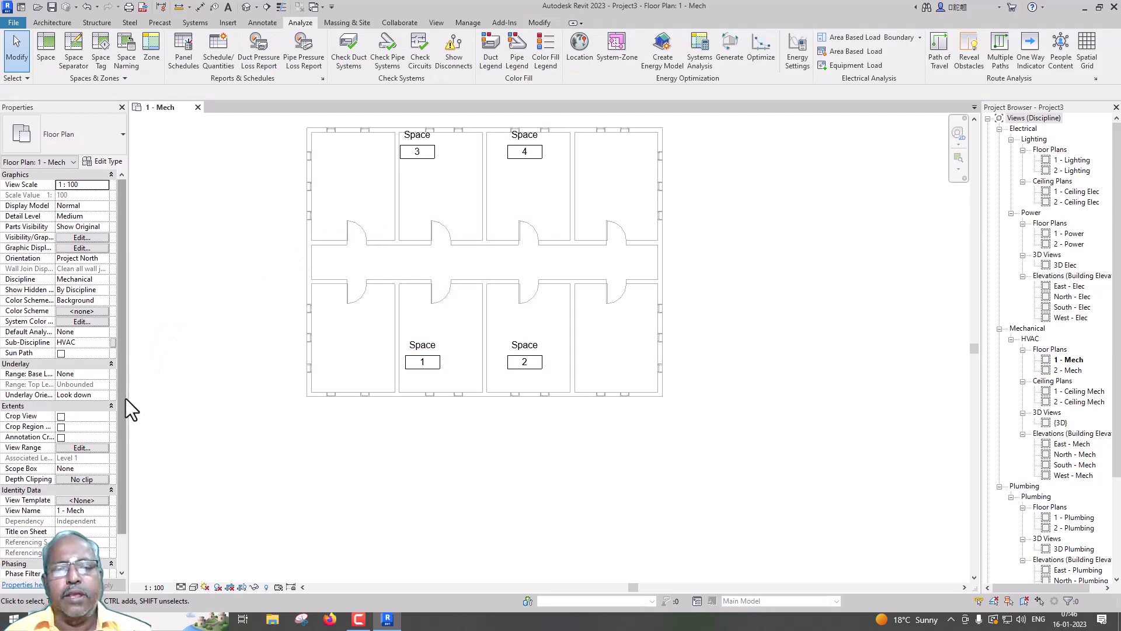
- Select Space 1 to review its properties, then deselect it
scroll(124, 398, "down", 1)
left_click(450, 333)
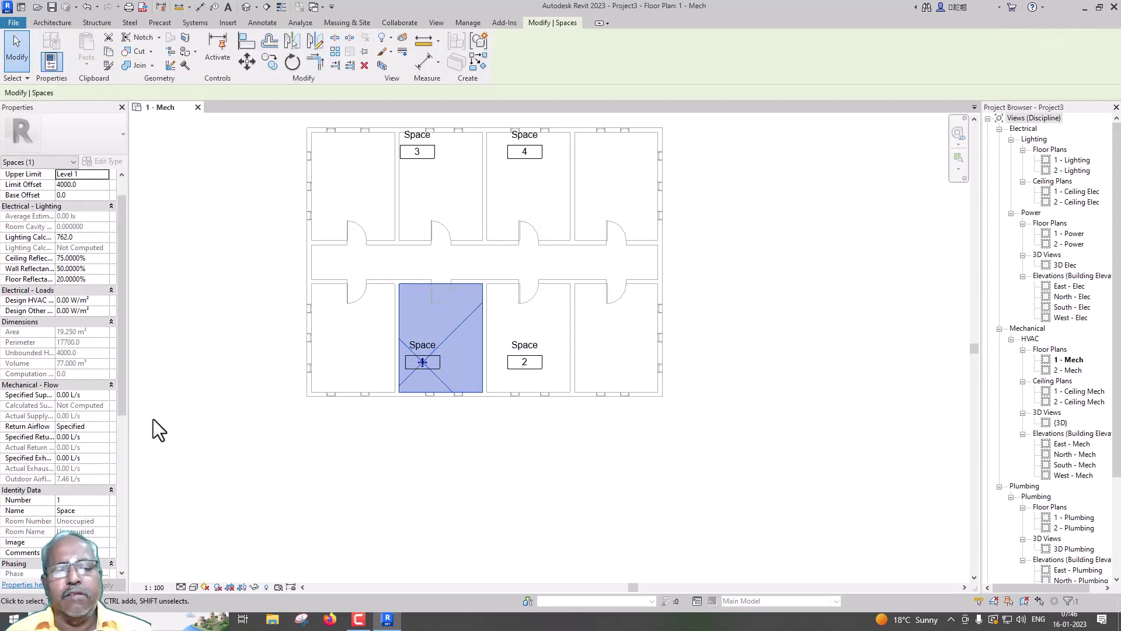
left_click_drag(123, 406, 139, 493)
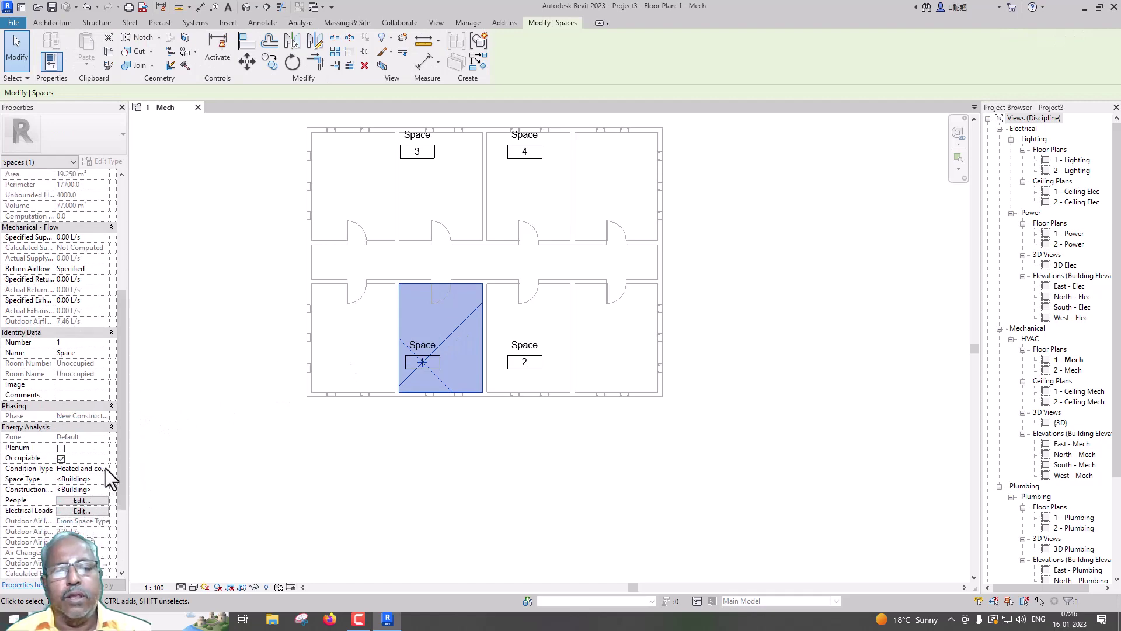
left_click(353, 410)
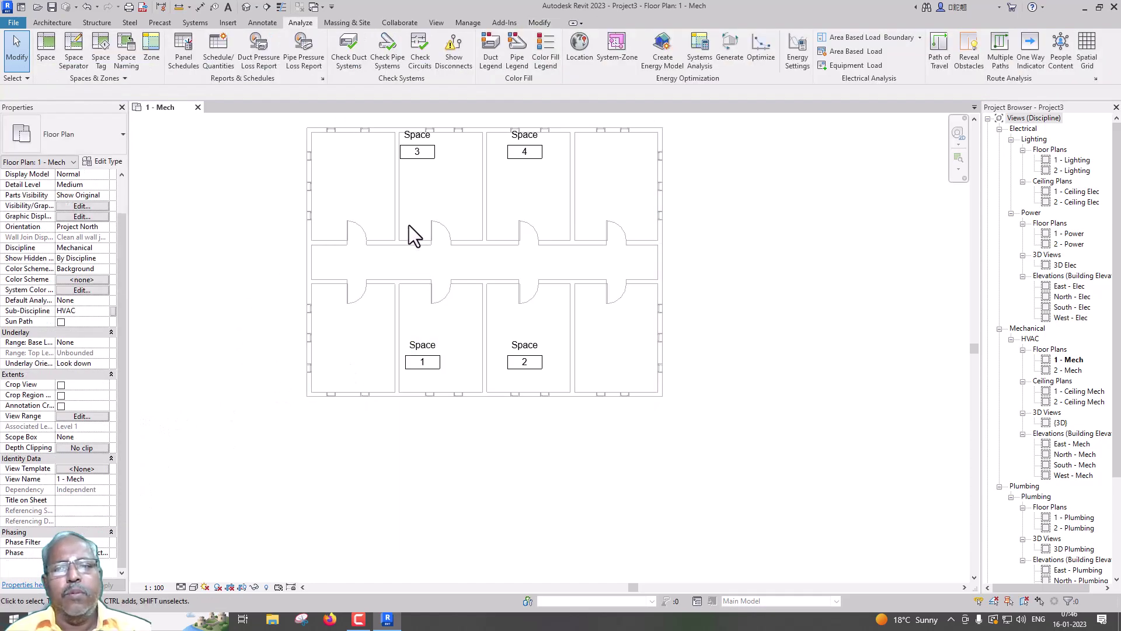
- Search the project address 'TRICHY' and set the location to Tiruchirappalli
left_click(578, 46)
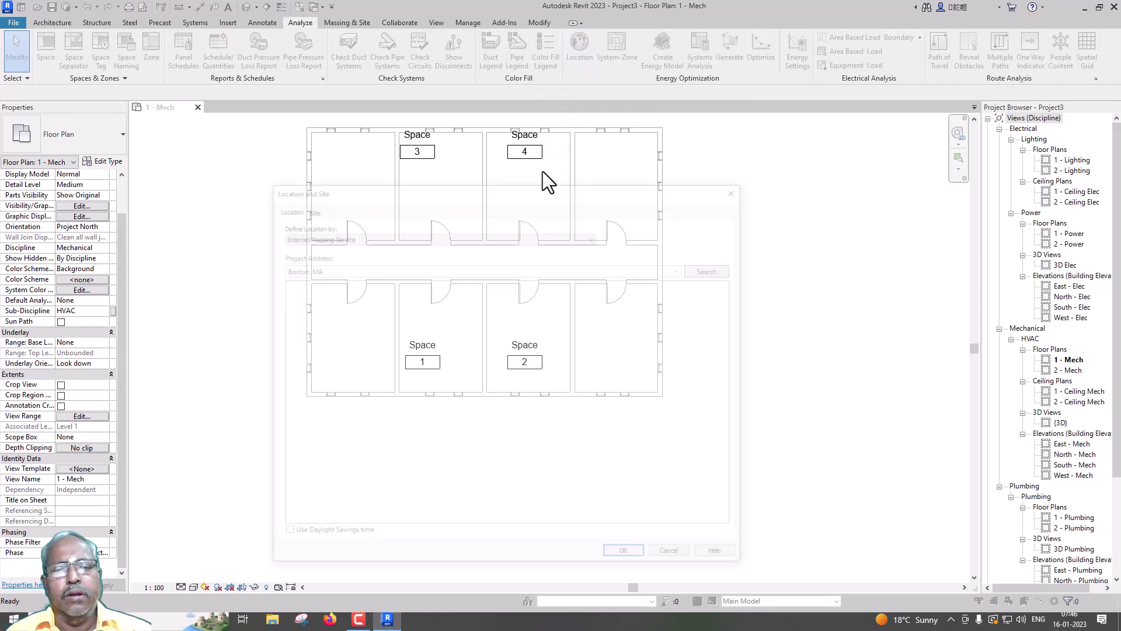
left_click(456, 268)
type("TR")
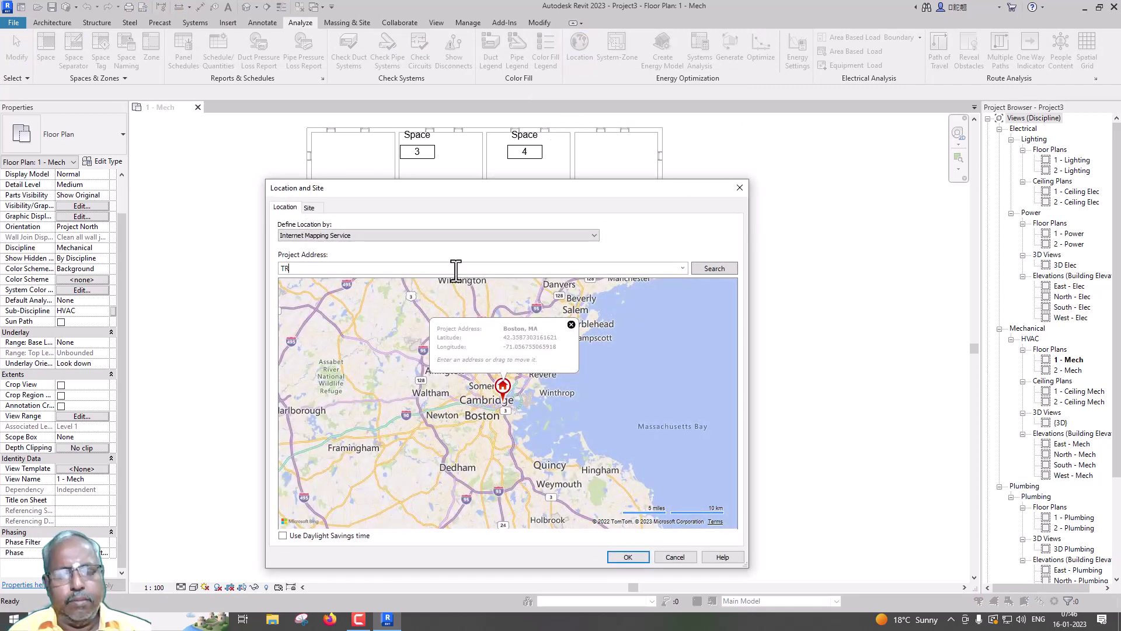
type("ICHY")
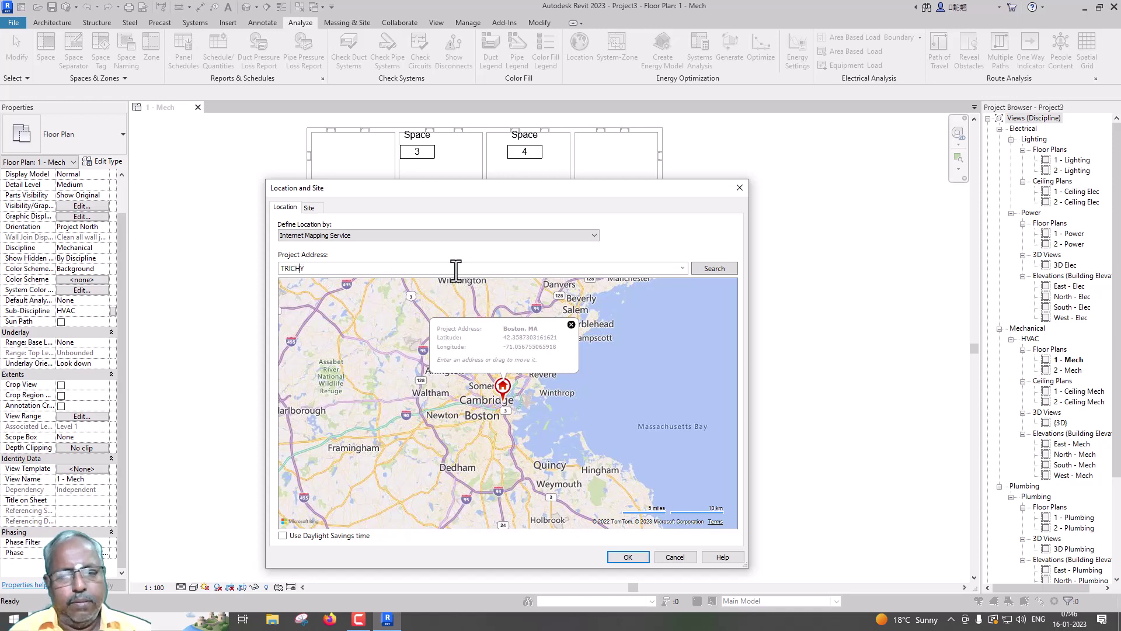
key("Return")
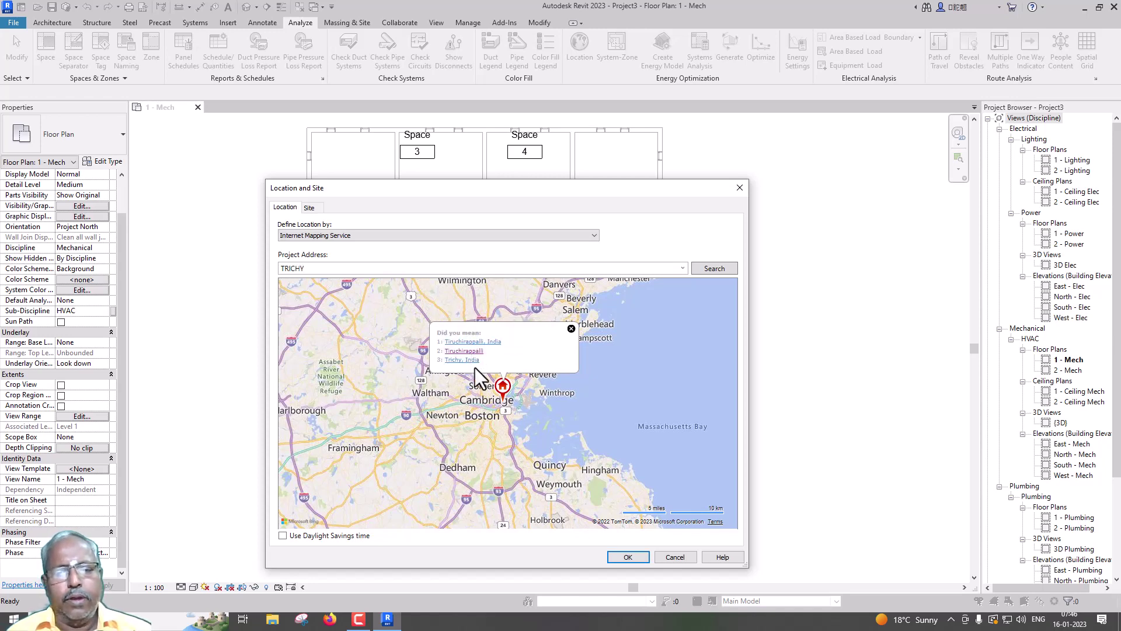
left_click(476, 352)
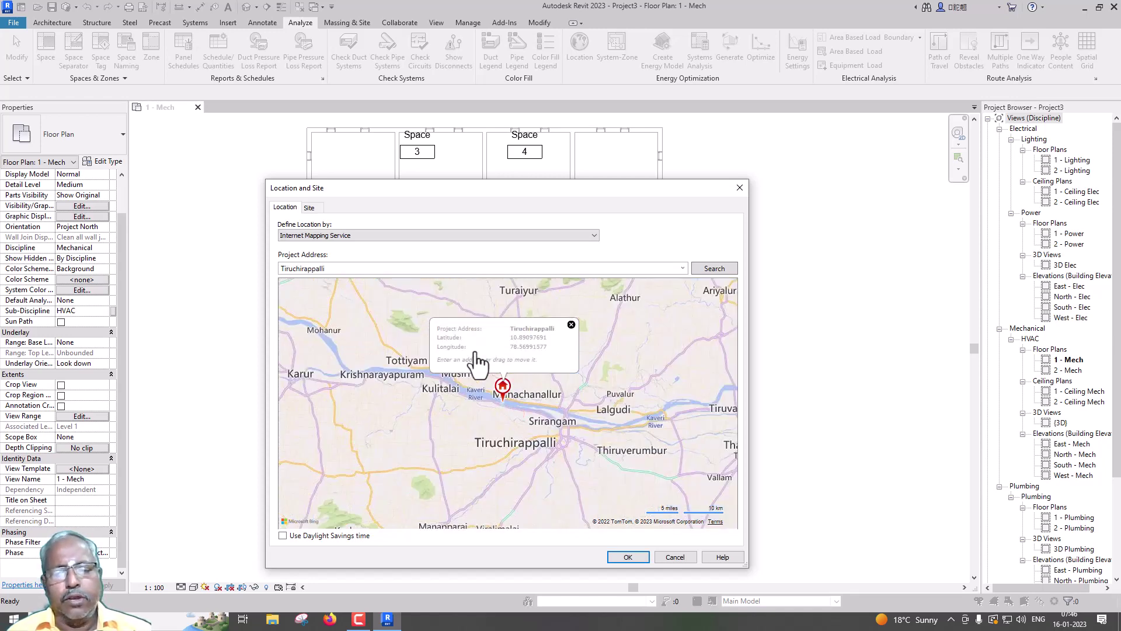
left_click(625, 556)
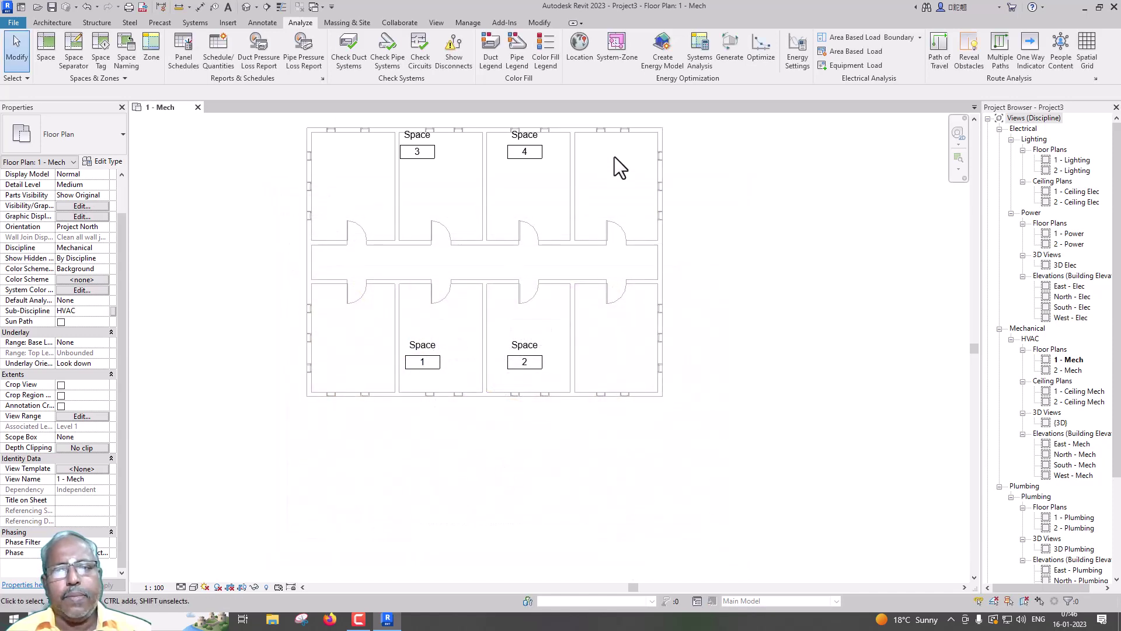
- Draw a system zone in Space 1 and name it ZONE1
left_click(614, 69)
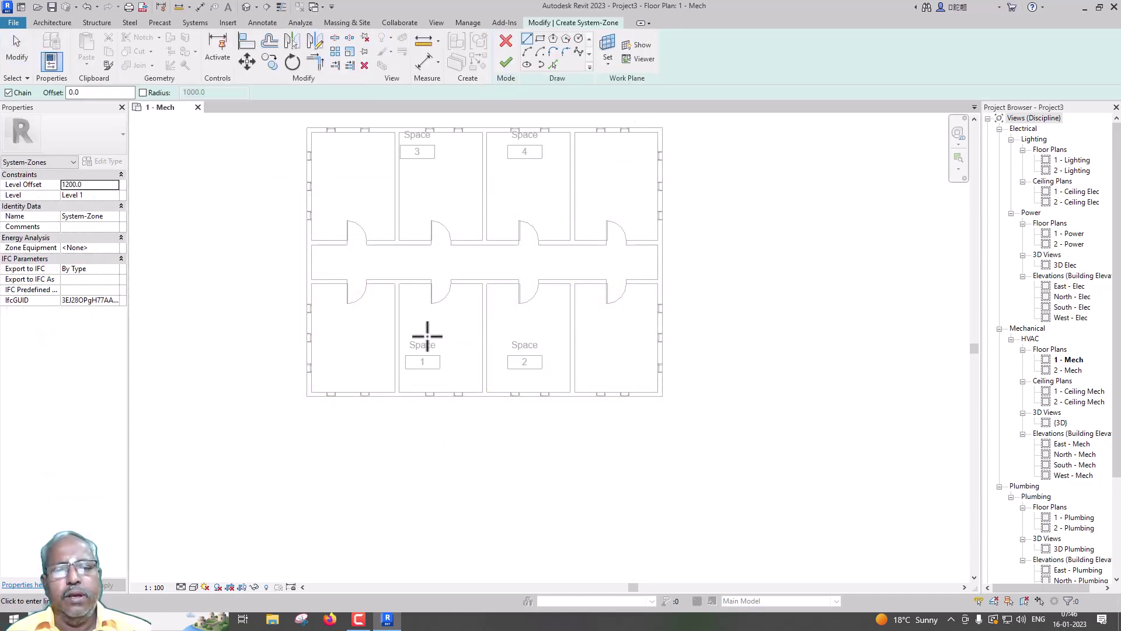
left_click(415, 335)
left_click(469, 321)
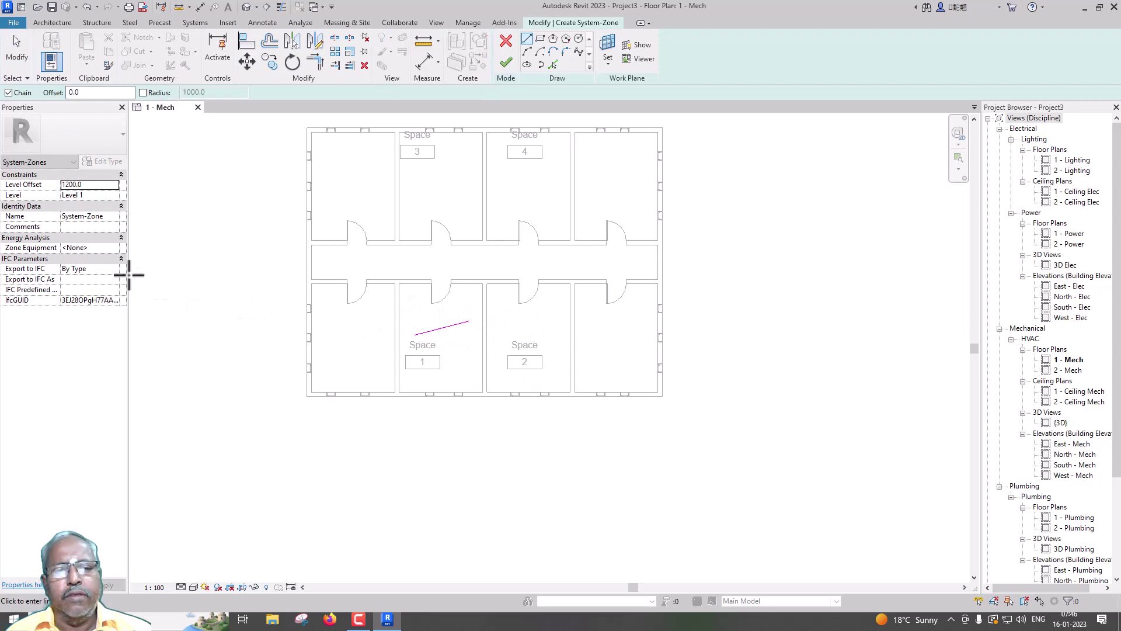
left_click(112, 217)
type("zO")
key("BackSpace")
key("BackSpace")
type("ZONE1")
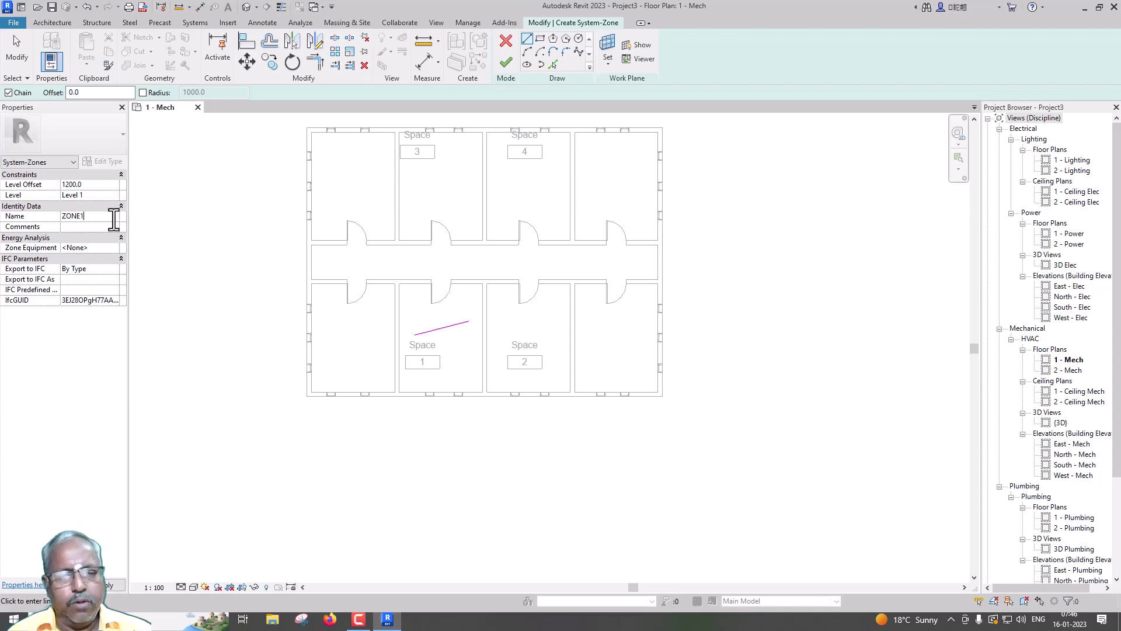
left_click(510, 69)
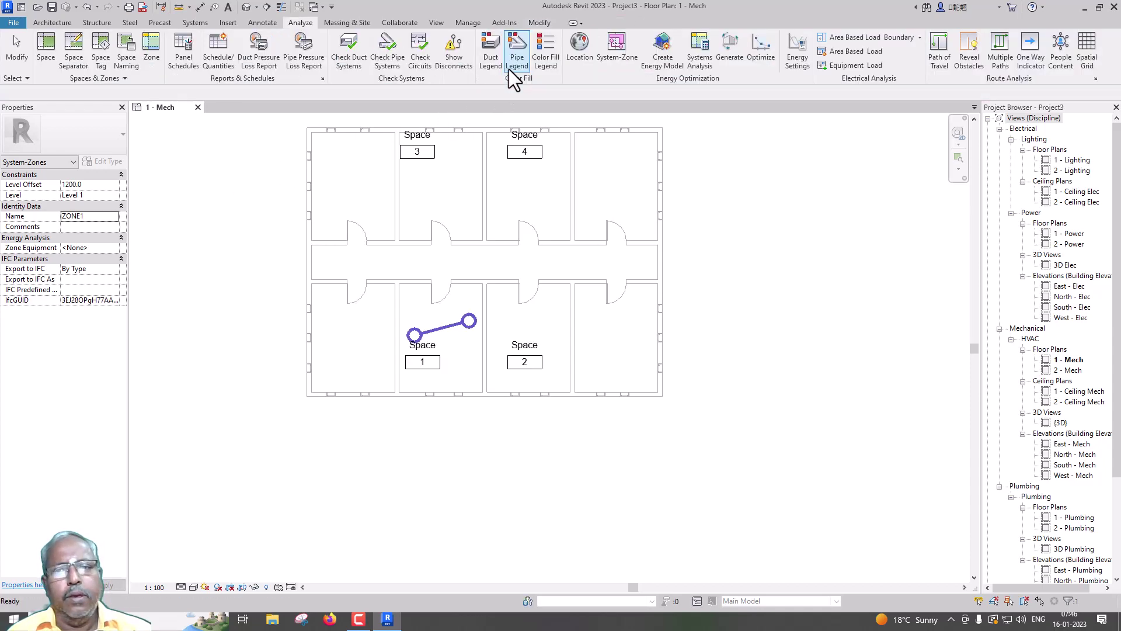
- Draw a system zone in Space 2 and name it ZONE2
left_click(599, 65)
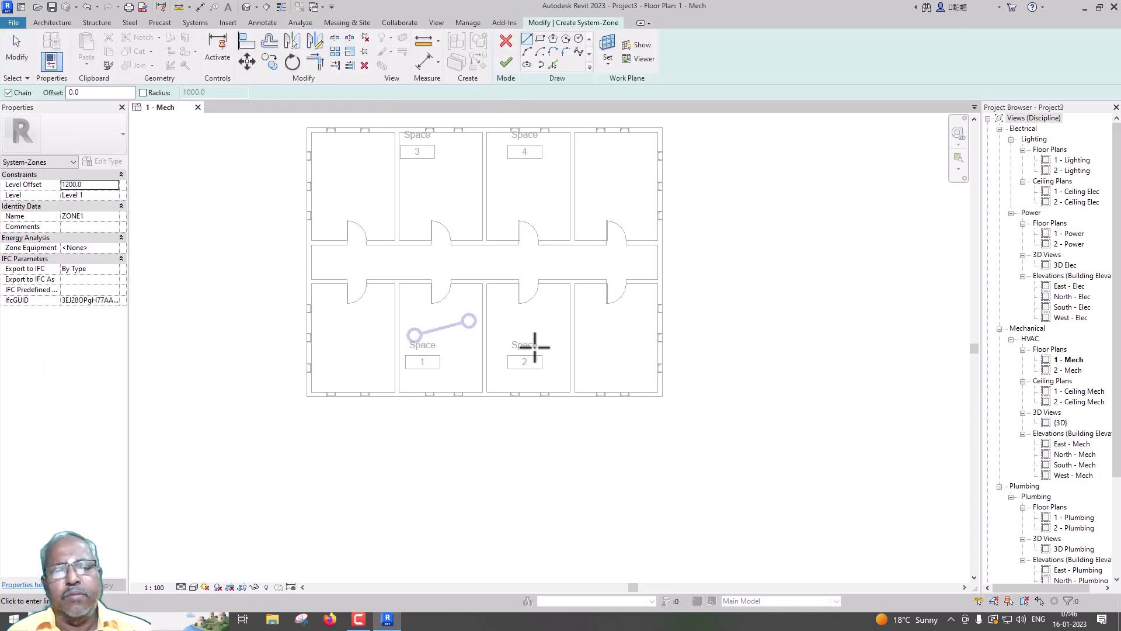
left_click(505, 337)
left_click(555, 314)
left_click(94, 216)
type("ZONE2")
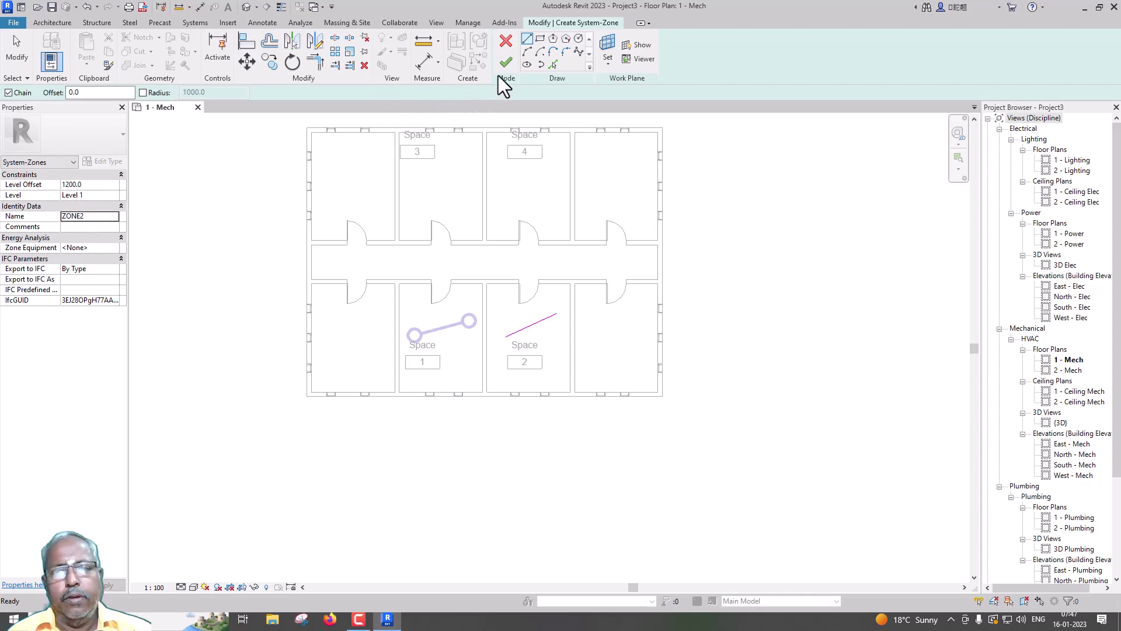
left_click(506, 62)
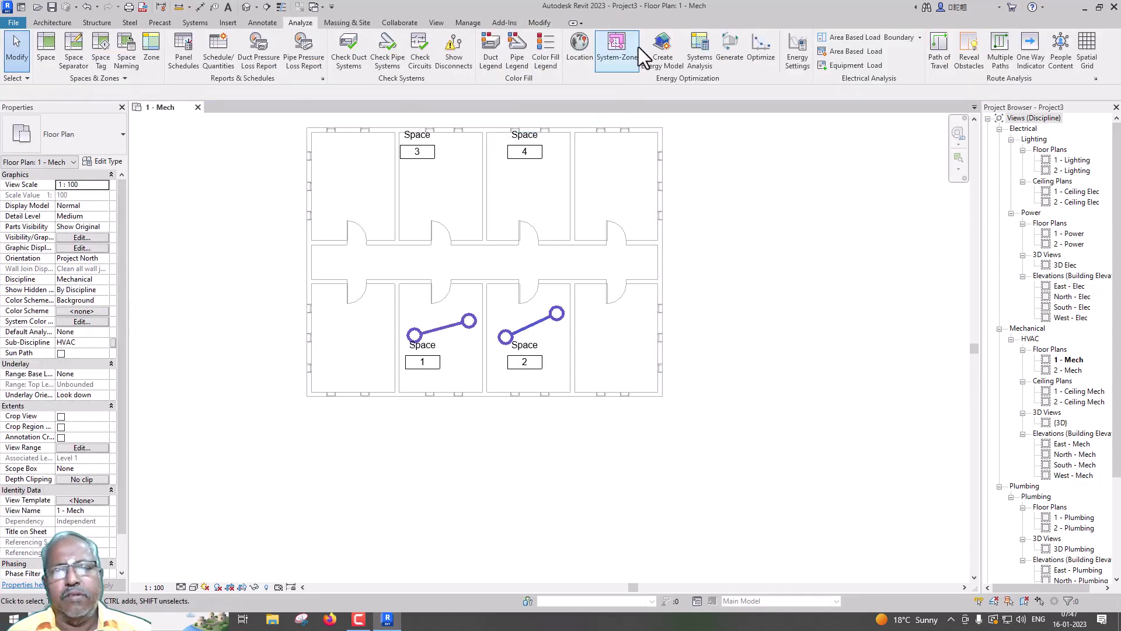
- Draw a system zone in Space 3 and name it ZONE3
left_click(621, 54)
left_click(421, 200)
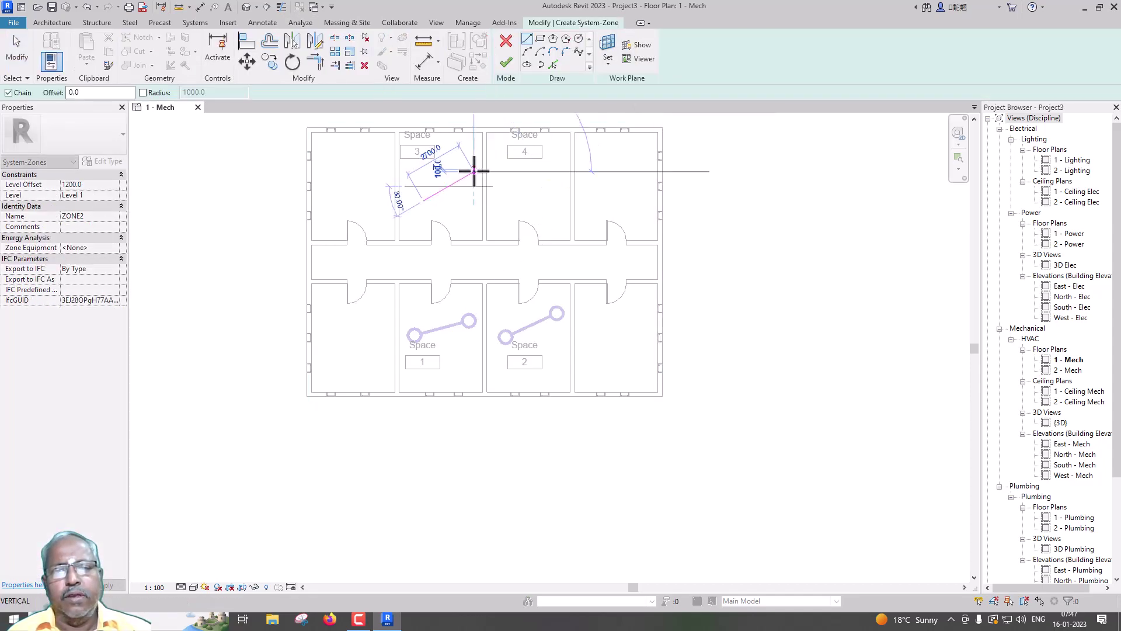
left_click(473, 171)
left_click(100, 217)
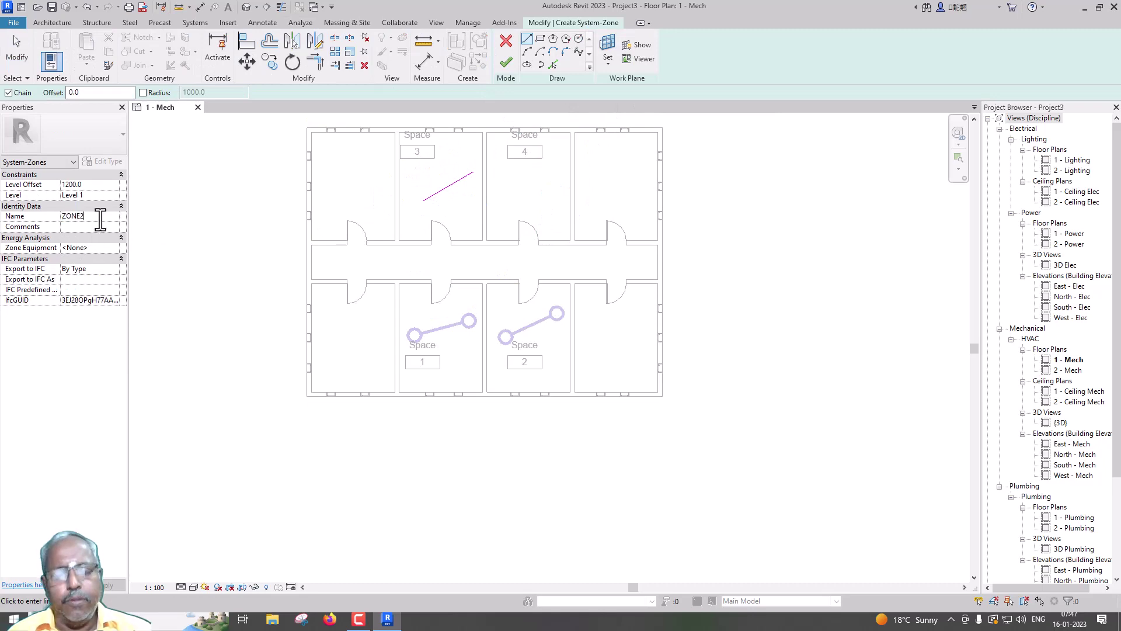
key("BackSpace")
type("3")
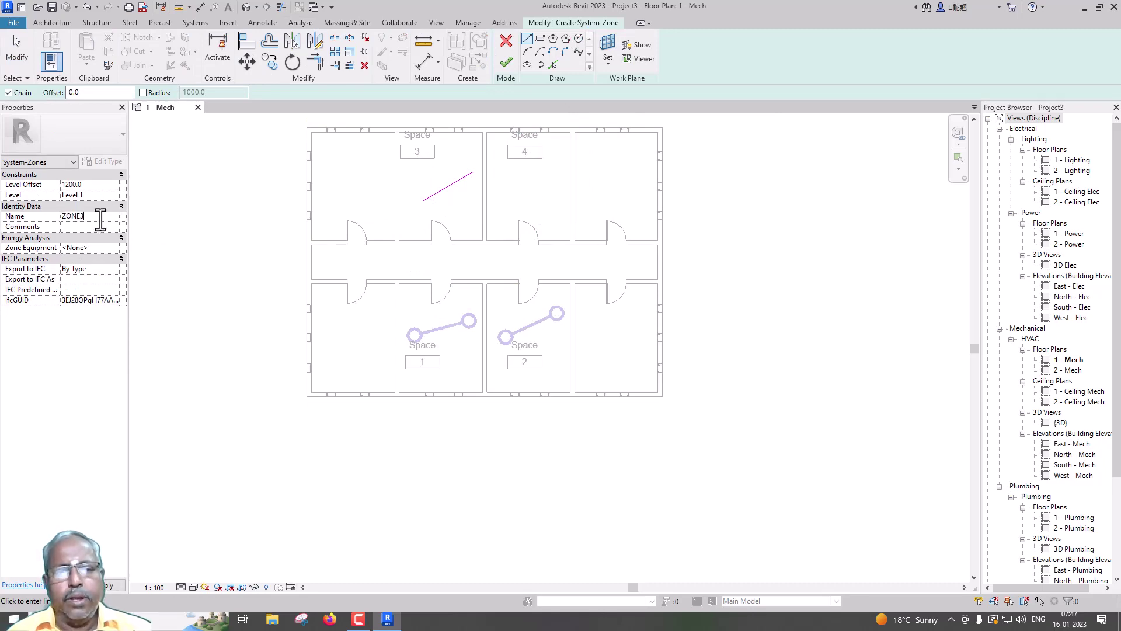
left_click(502, 62)
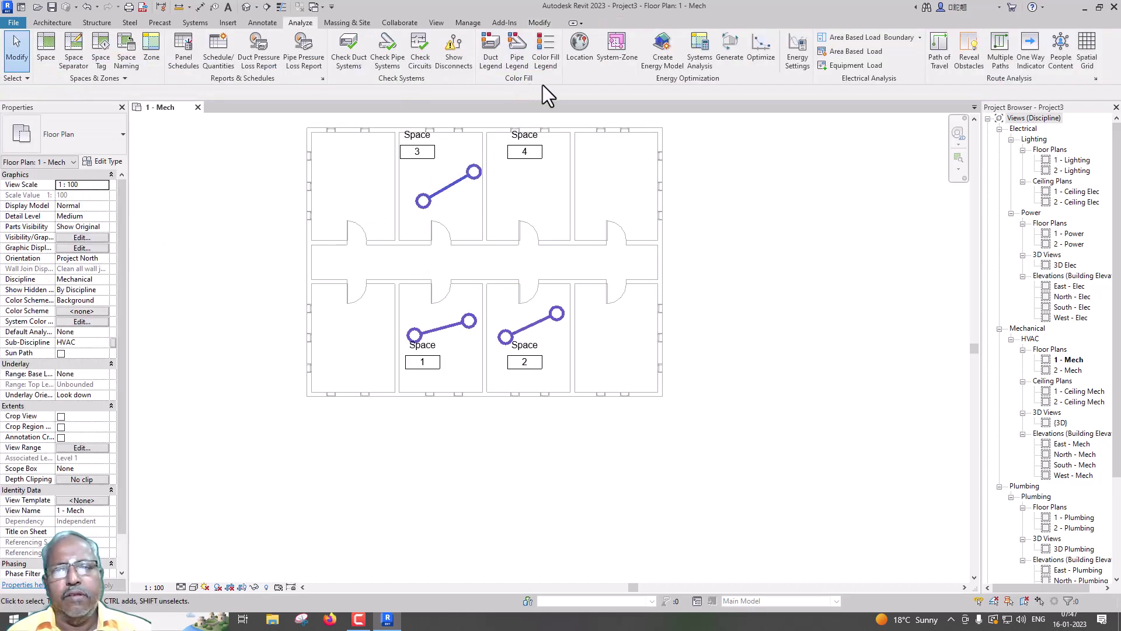
- Draw a system zone in Space 4 and name it ZONE4
left_click(617, 47)
left_click(503, 196)
left_click(548, 173)
left_click(111, 216)
left_click(108, 216)
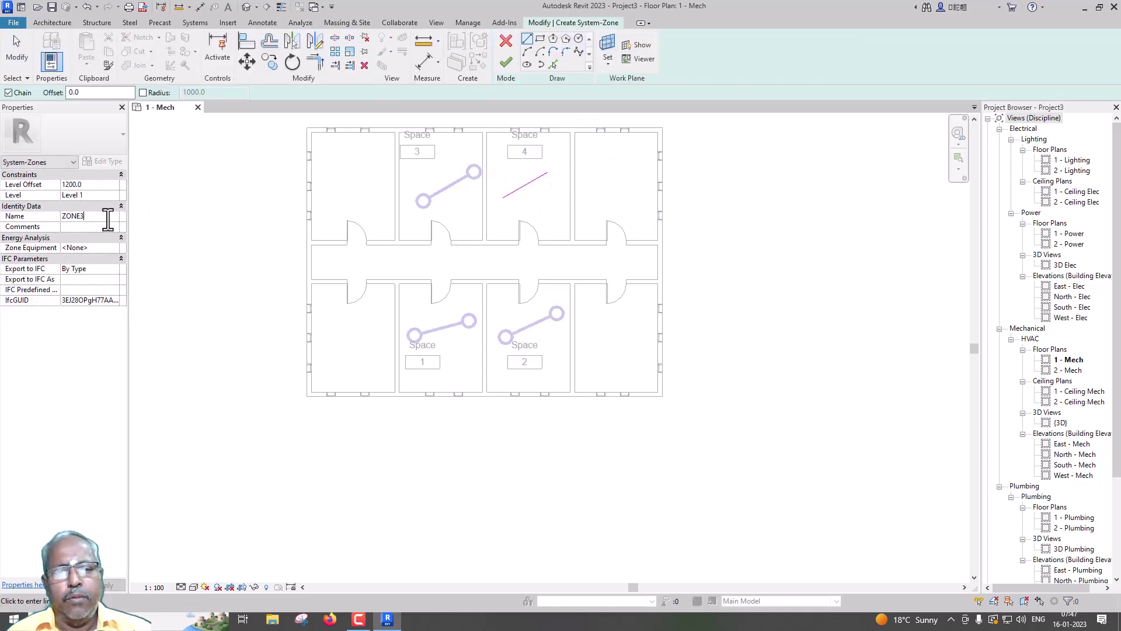
key("BackSpace")
type("4")
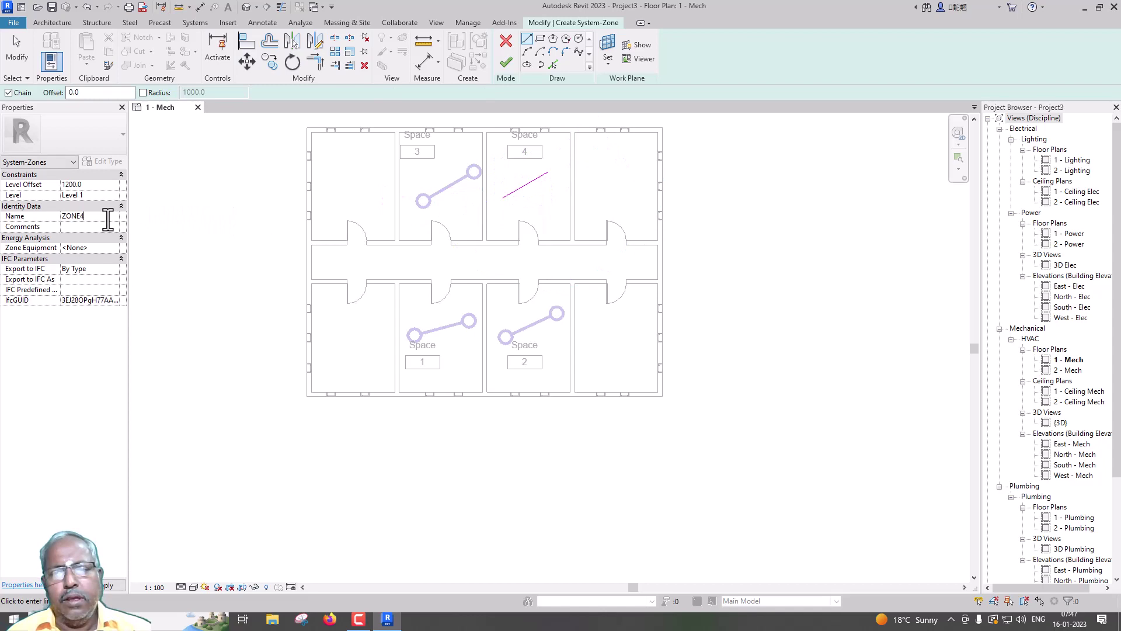
left_click(510, 64)
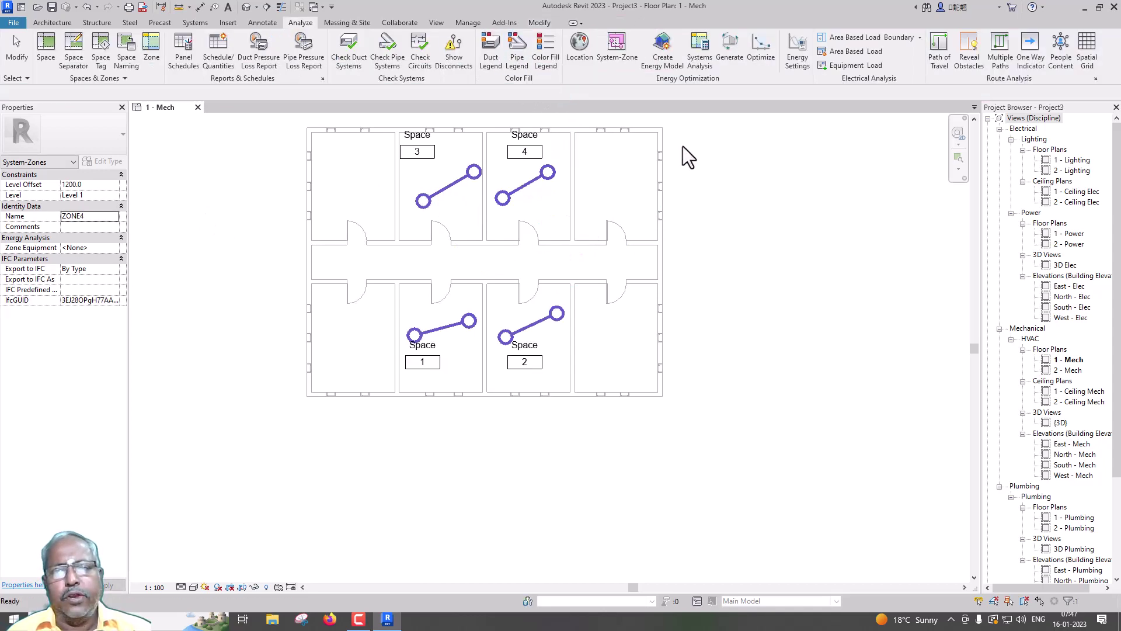
- Create the Energy Analytical Model and bring up the System Browser from the canvas menu
left_click(658, 64)
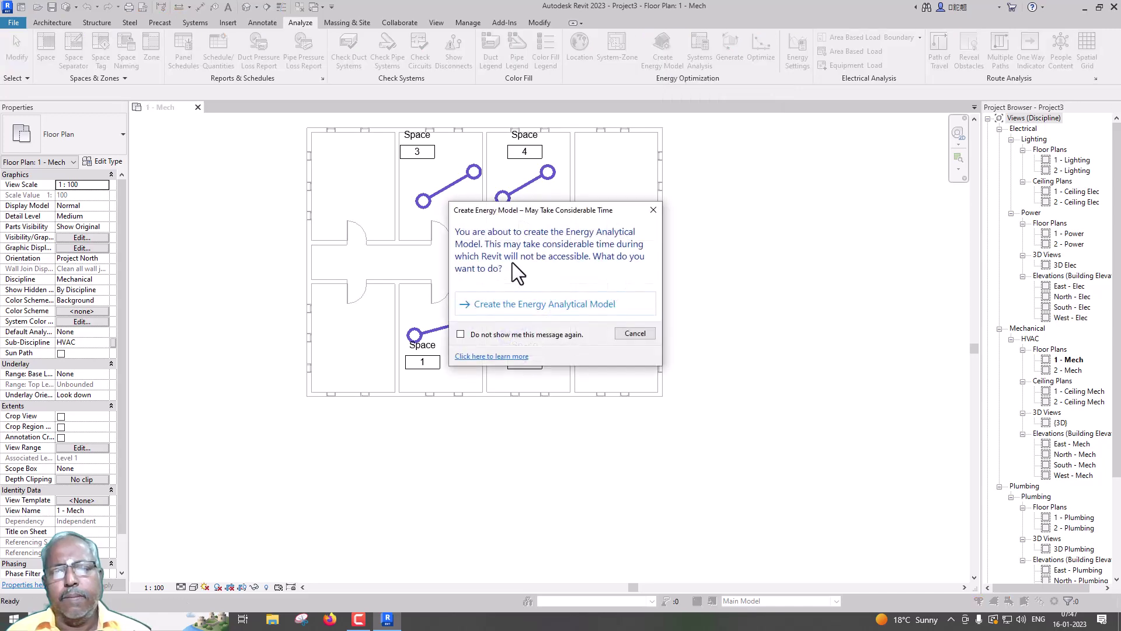
left_click(506, 306)
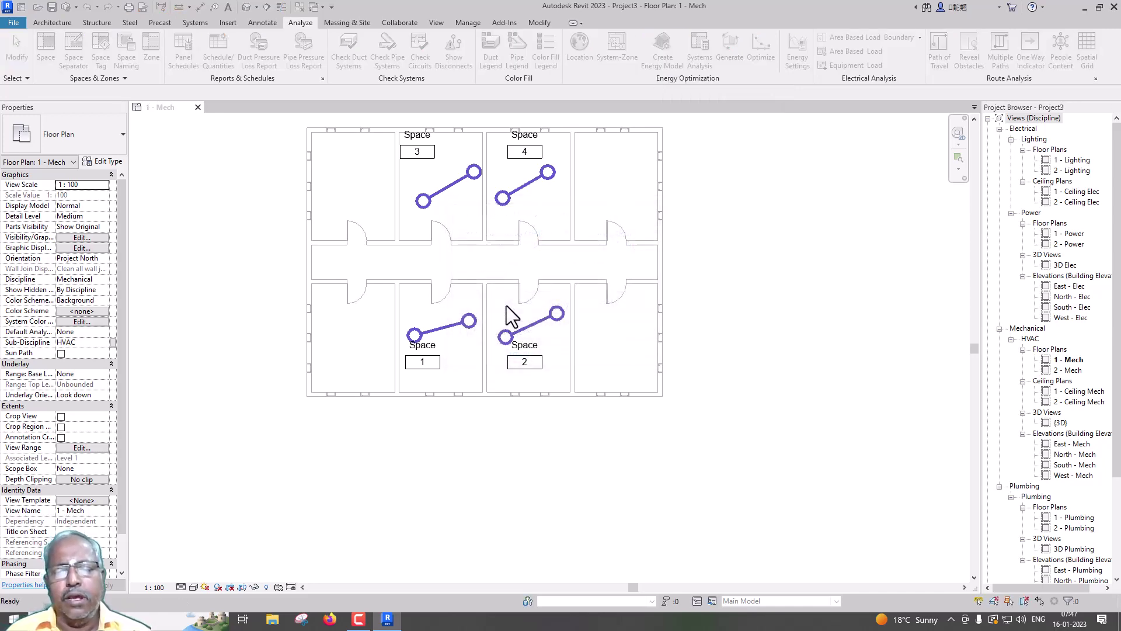
right_click(822, 208)
mouse_move(885, 408)
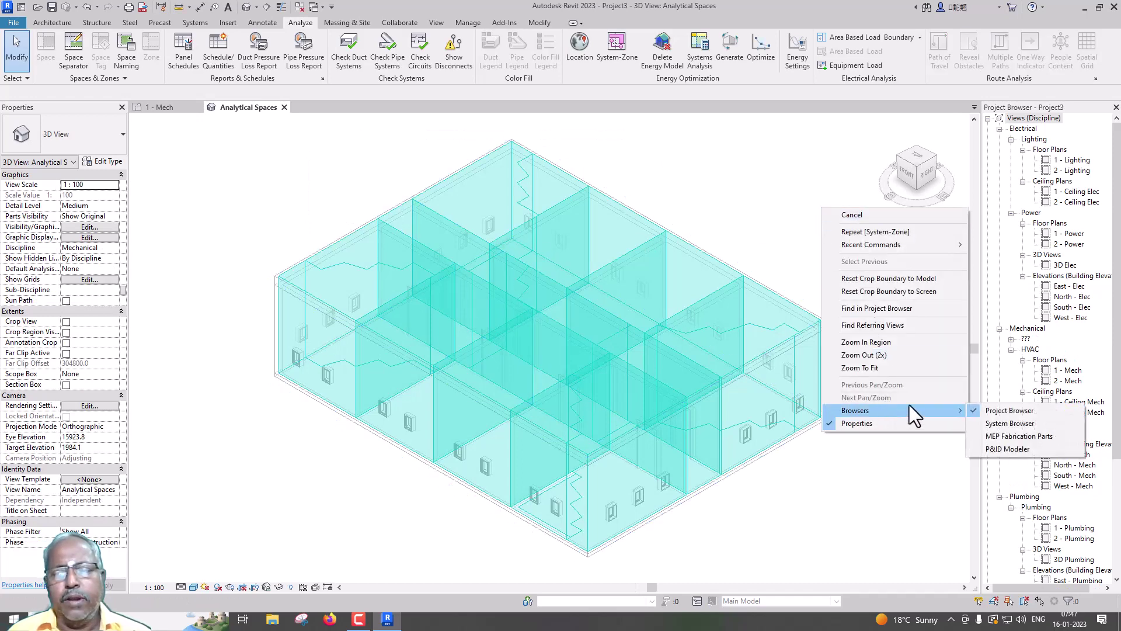
left_click(988, 423)
- Show Analytical Systems in the System Browser and add a Hot Water loop named HW1
left_click(758, 118)
left_click(742, 146)
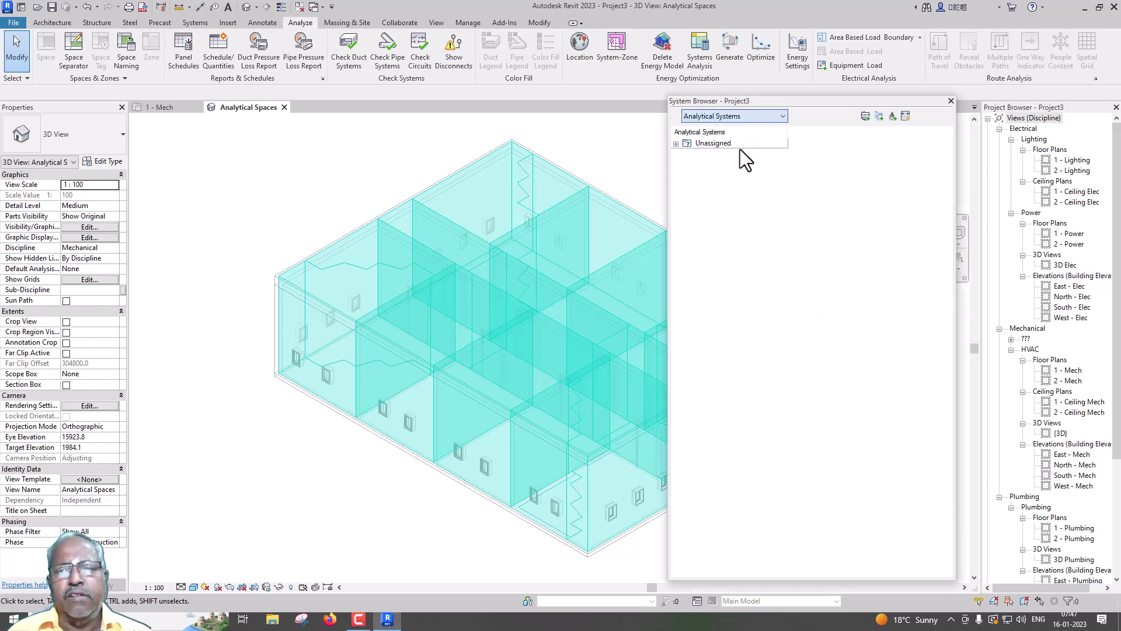
left_click(892, 118)
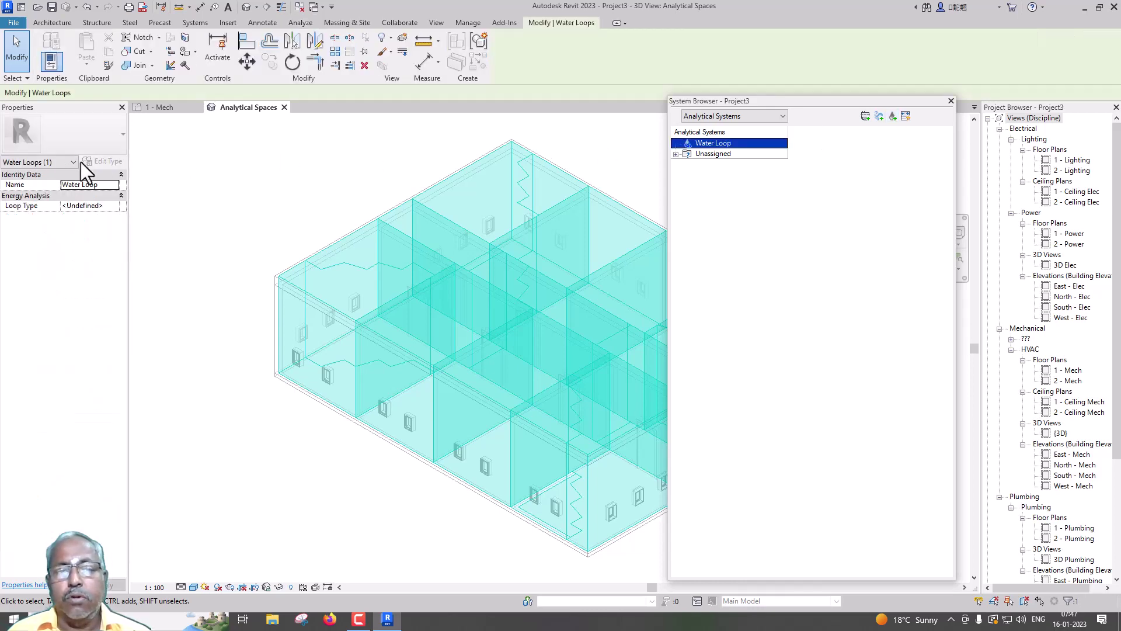
left_click(111, 184)
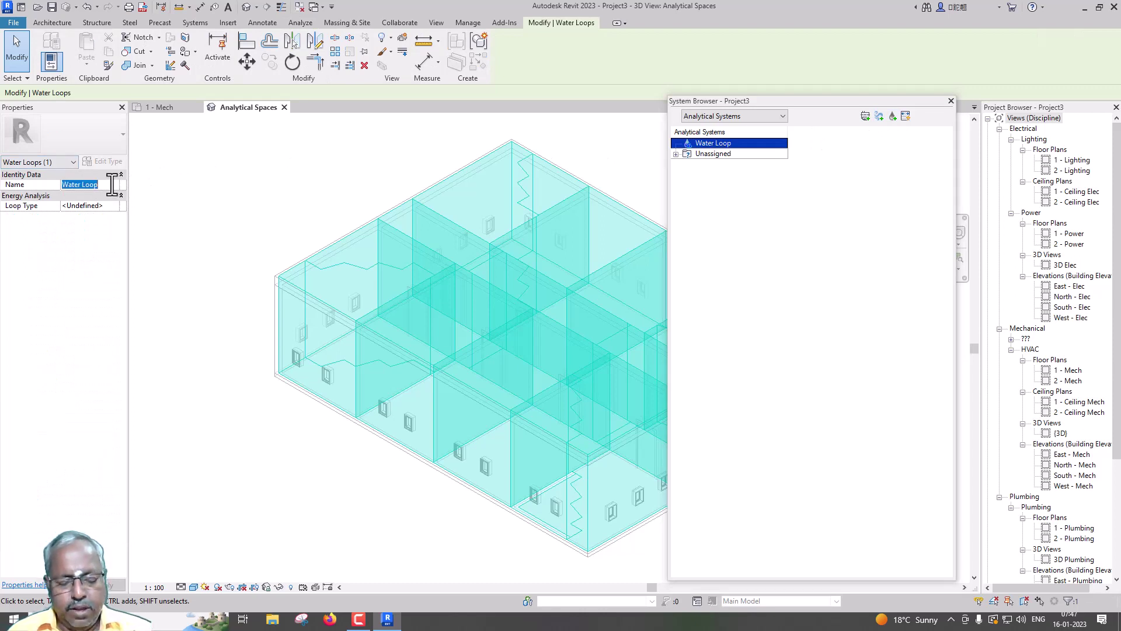
type("HW1")
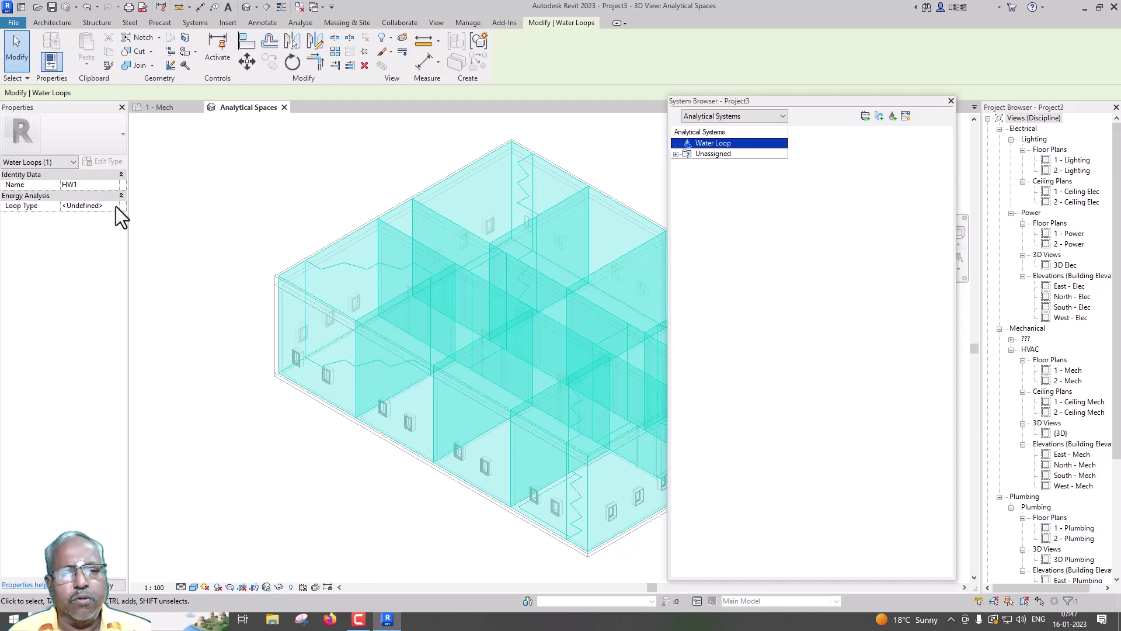
left_click(116, 206)
left_click(90, 243)
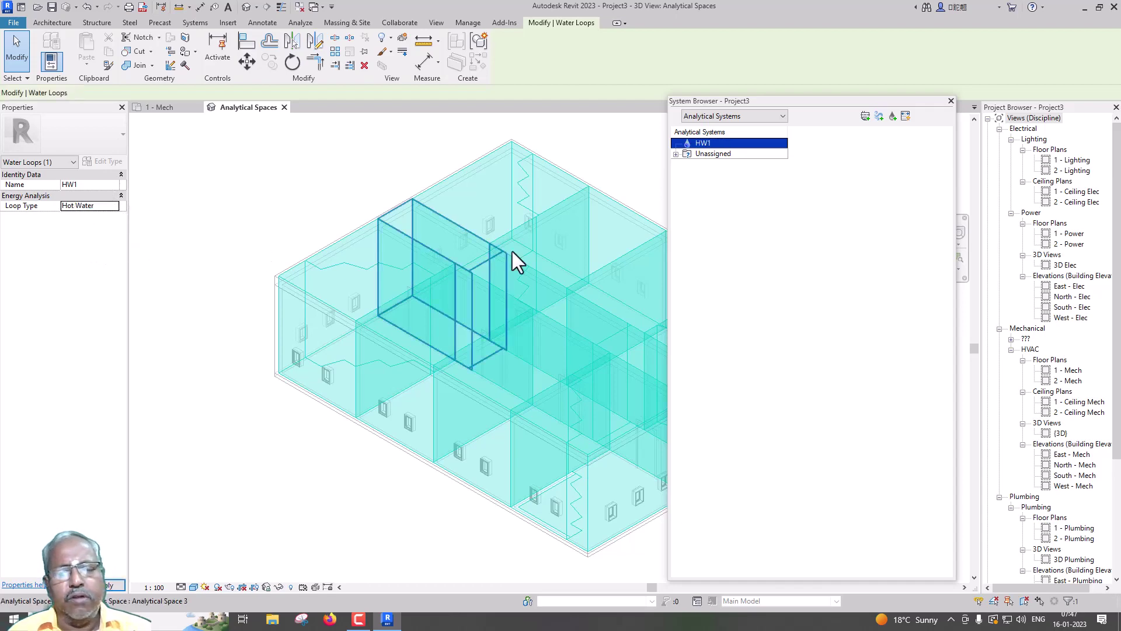
key("Escape")
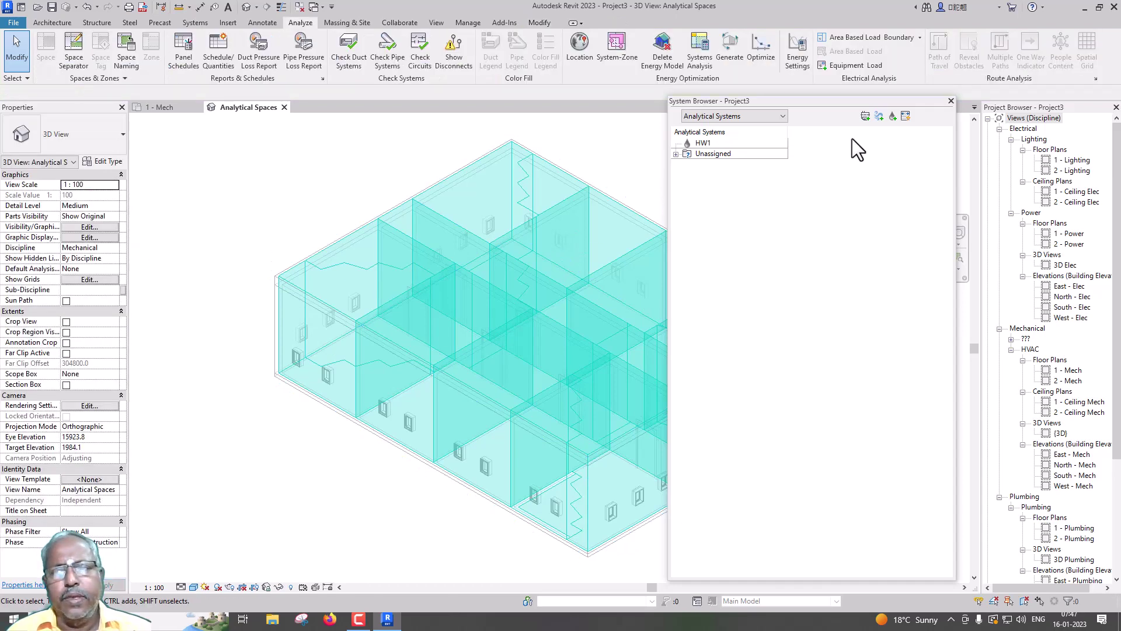
- Create an Air System with a Sensible heat exchanger and Furnace preheat coil
left_click(880, 116)
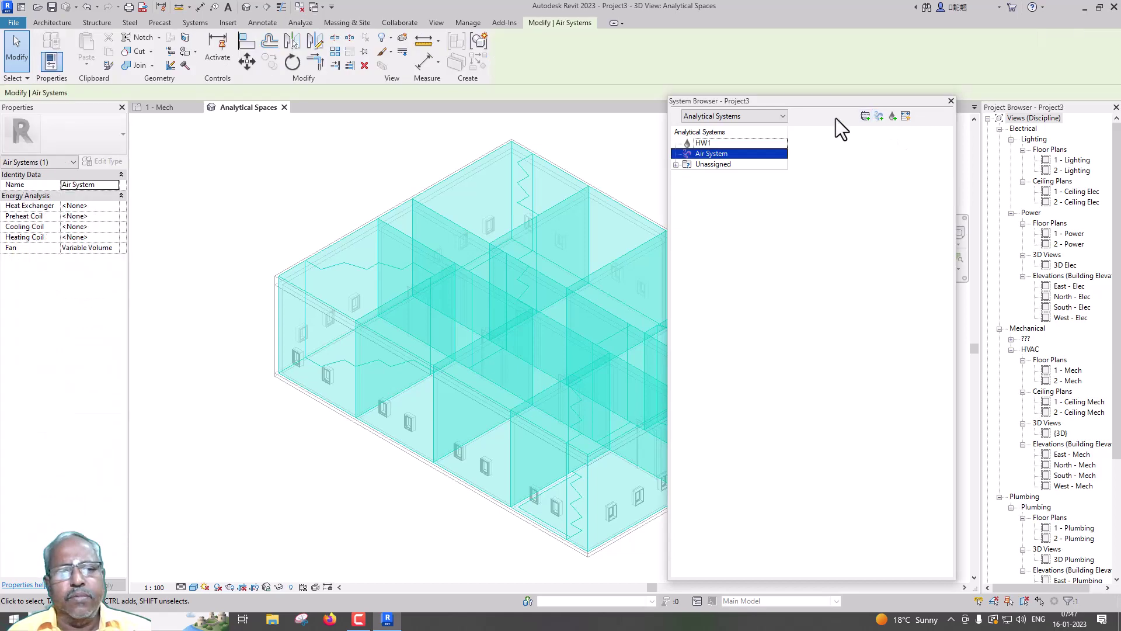
left_click(114, 205)
left_click(114, 205)
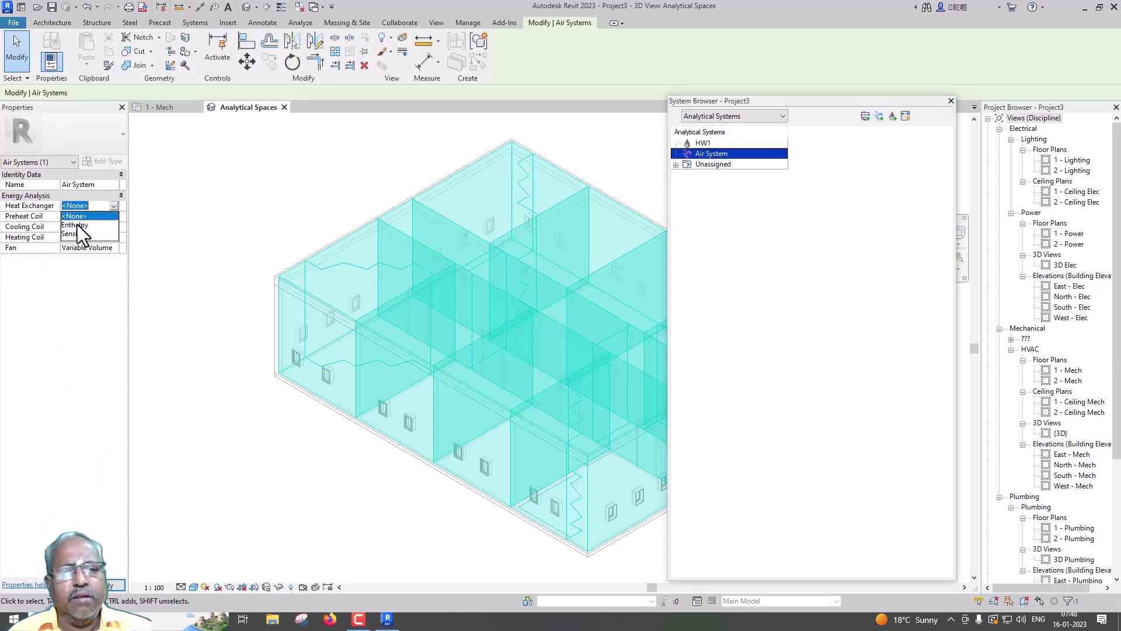
left_click(75, 234)
left_click(113, 217)
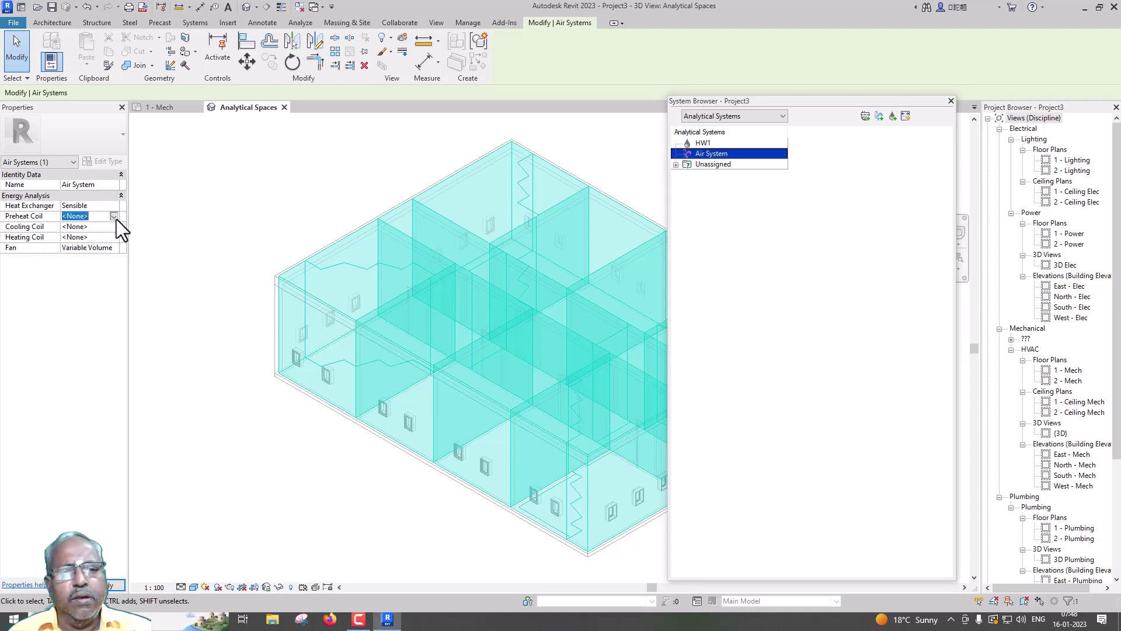
left_click(117, 217)
left_click(89, 244)
- Set the air system's cooling coil to Direct Expansion and heating coil to Furnace
left_click(109, 227)
left_click(114, 227)
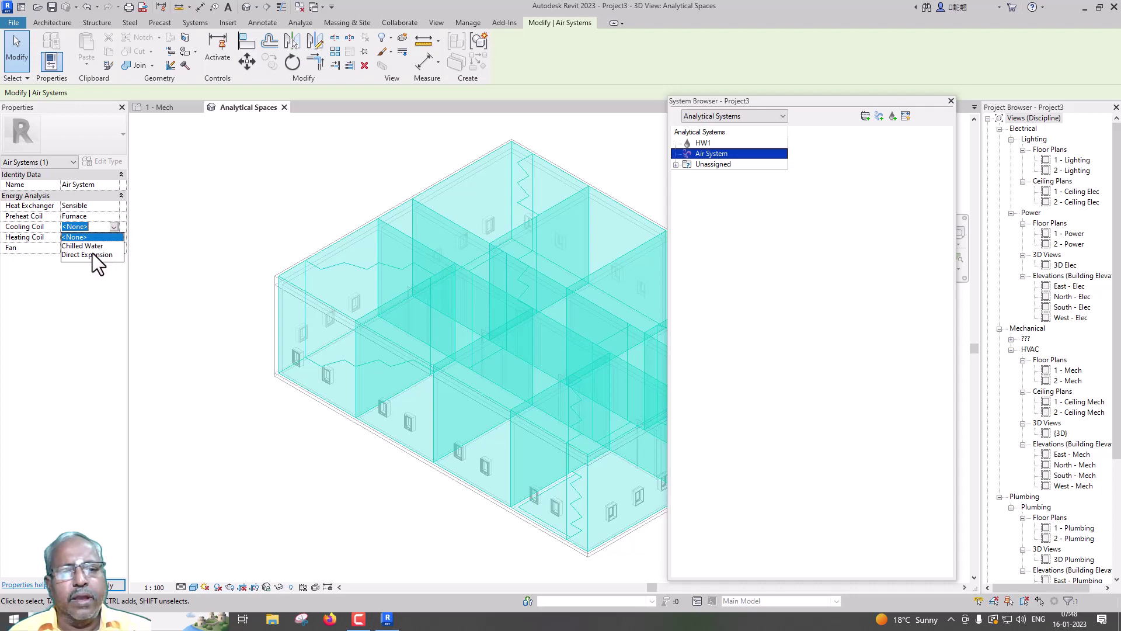
left_click(92, 253)
left_click(110, 236)
left_click(113, 236)
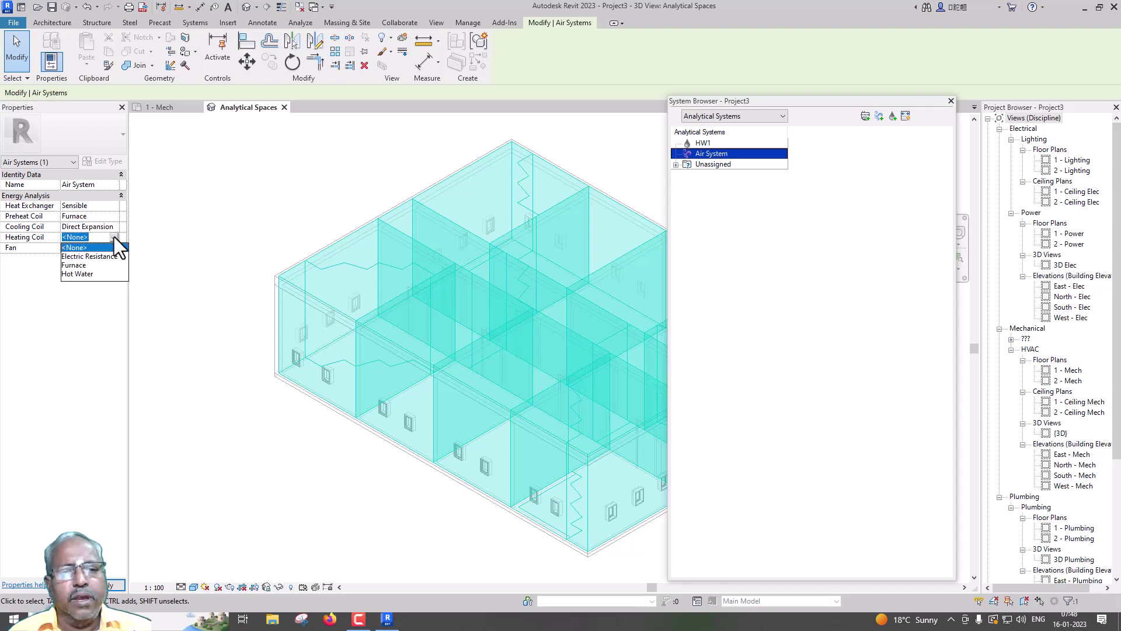
left_click(76, 266)
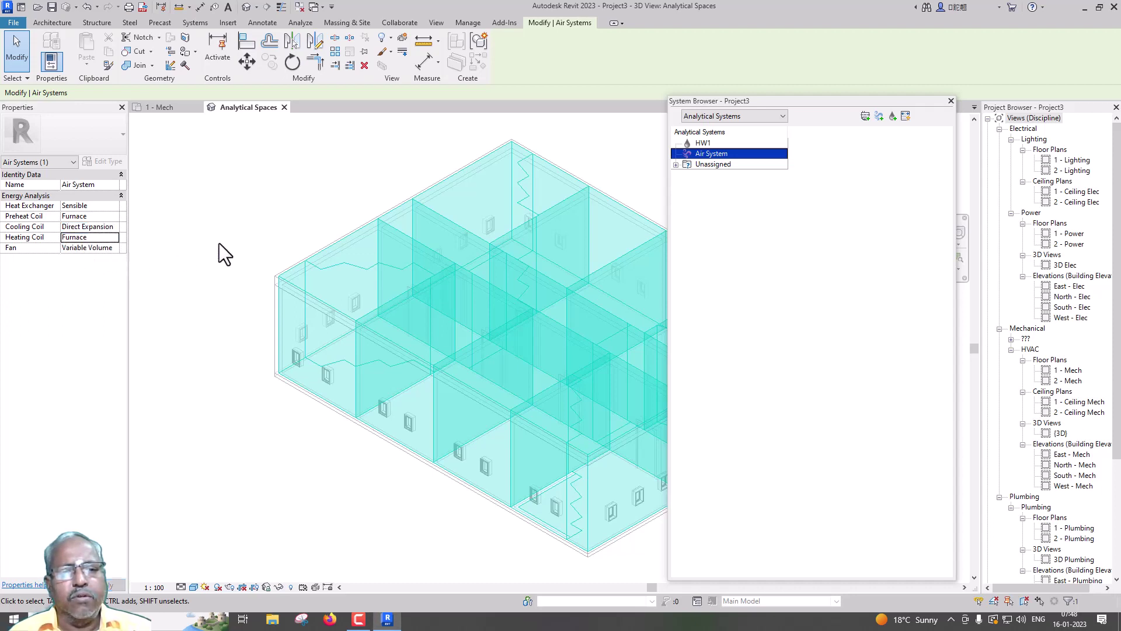
left_click(112, 215)
left_click(113, 215)
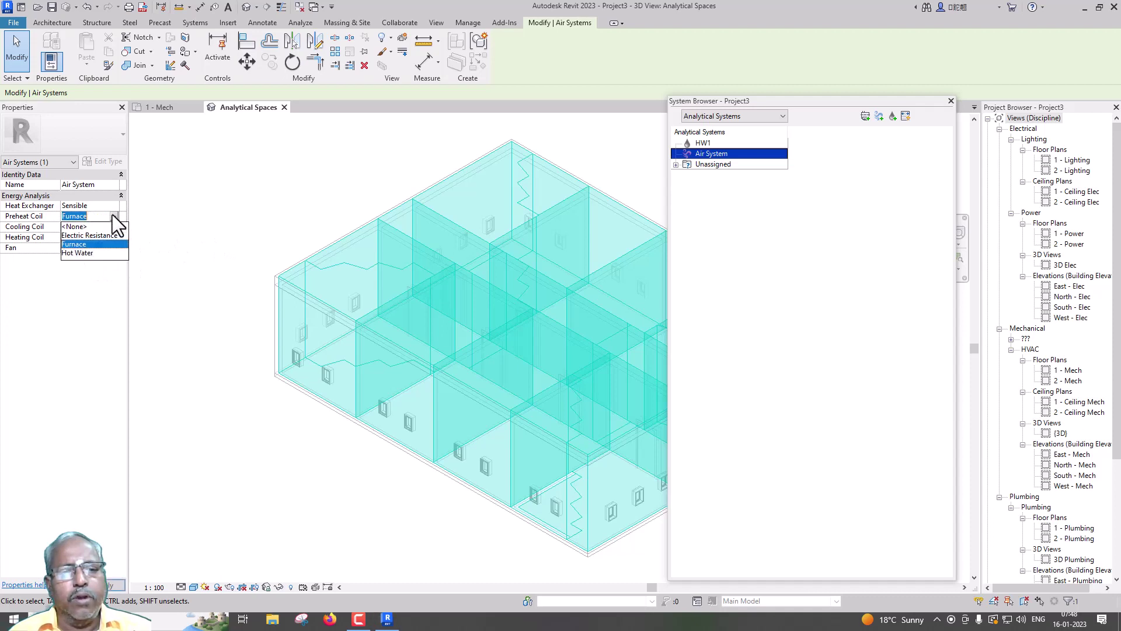
left_click(257, 215)
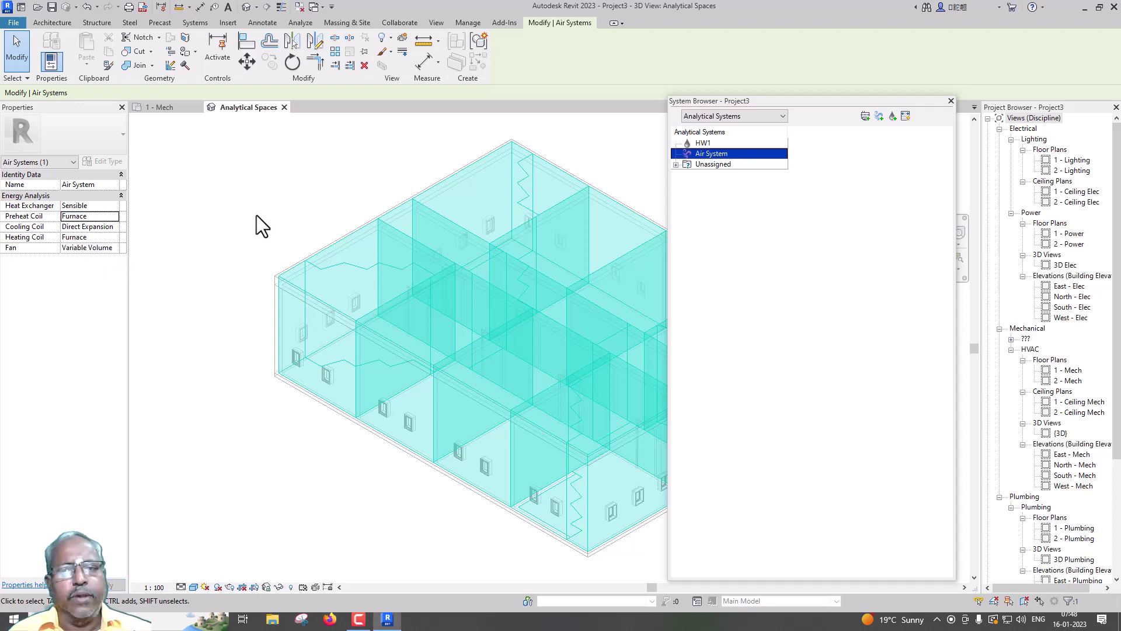
- Create zone equipment and set its equipment type to Parallel Fan Powered Box
left_click(867, 118)
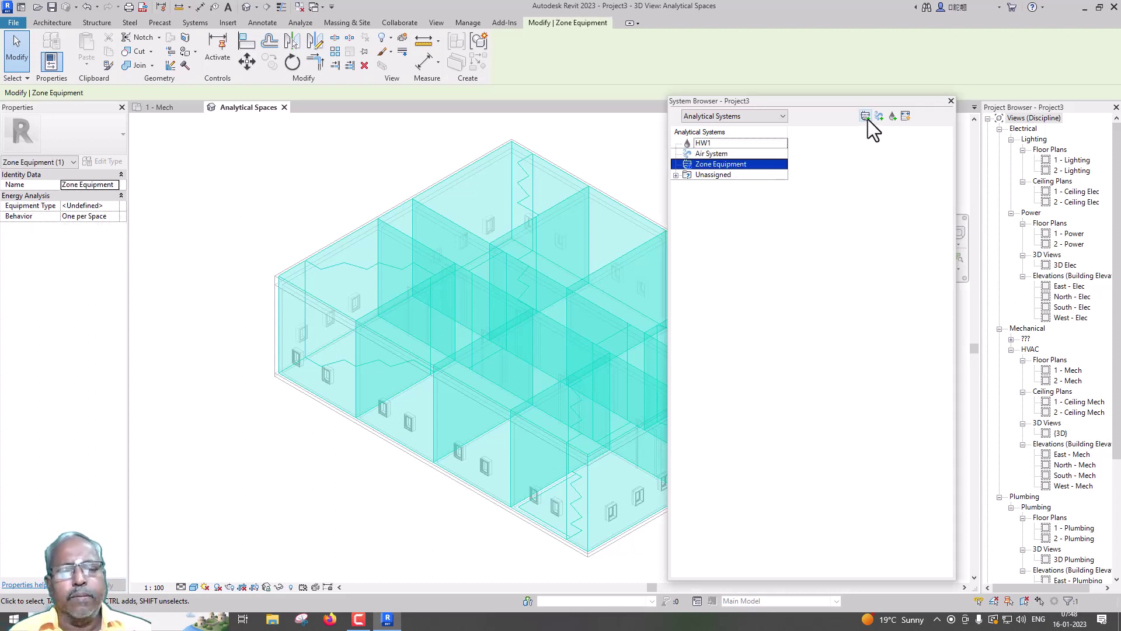
left_click(116, 206)
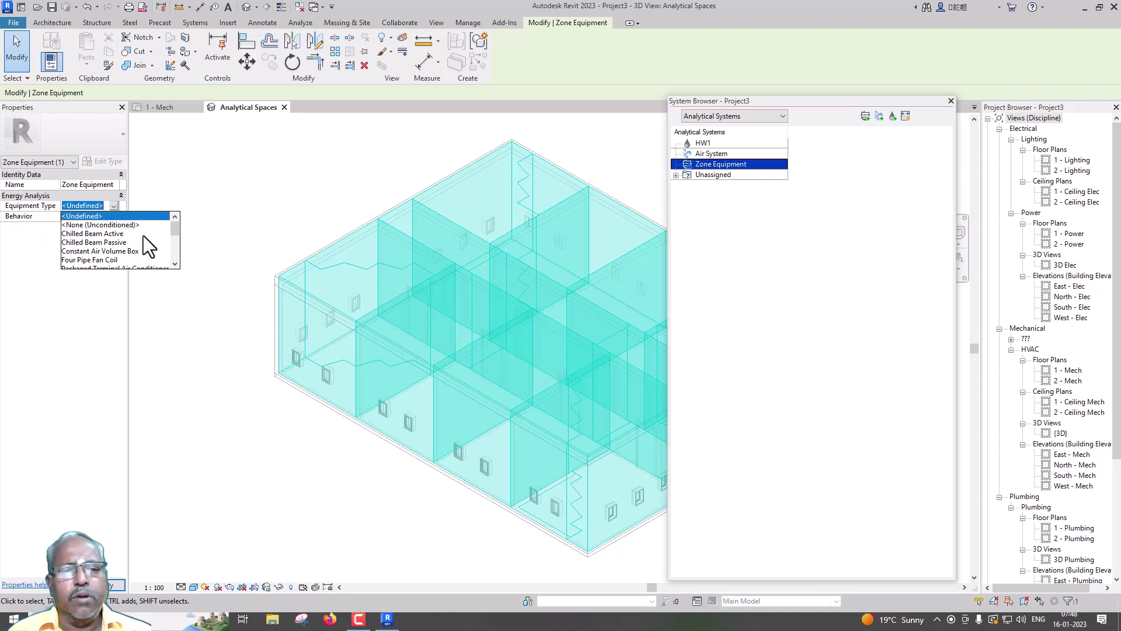
scroll(142, 236, "down", 2)
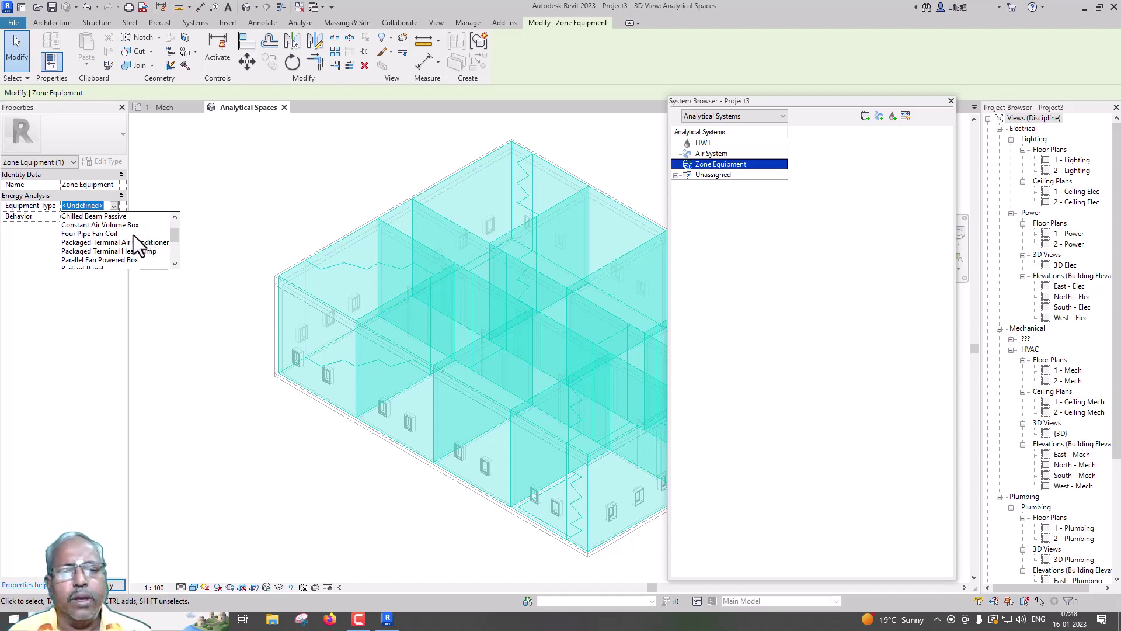
left_click(110, 261)
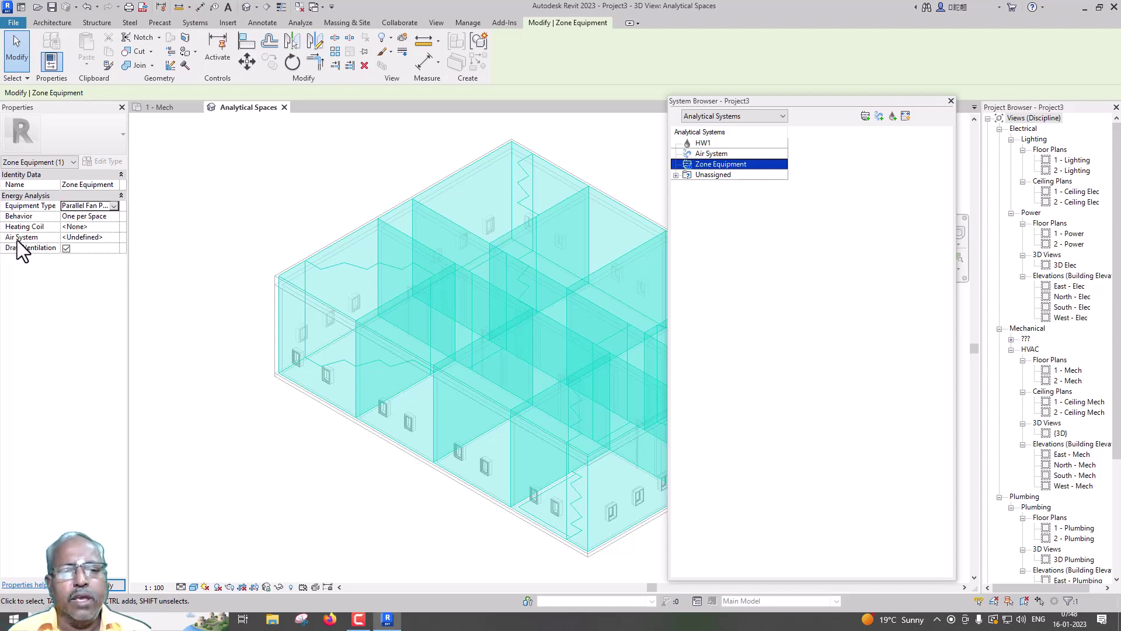
left_click(114, 206)
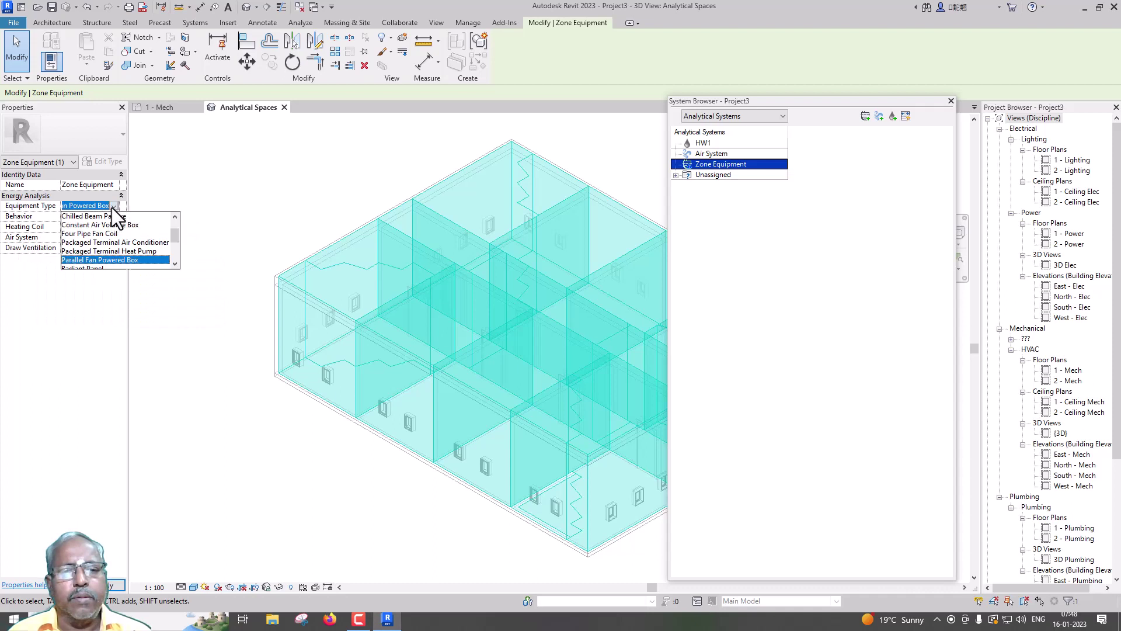
left_click(107, 217)
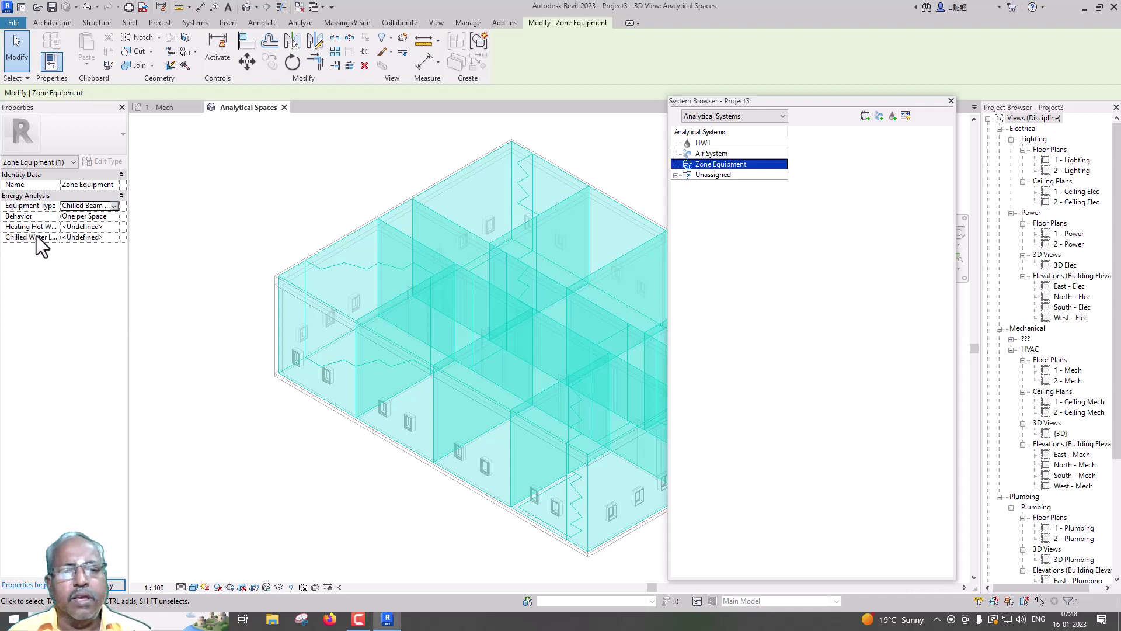
left_click(114, 204)
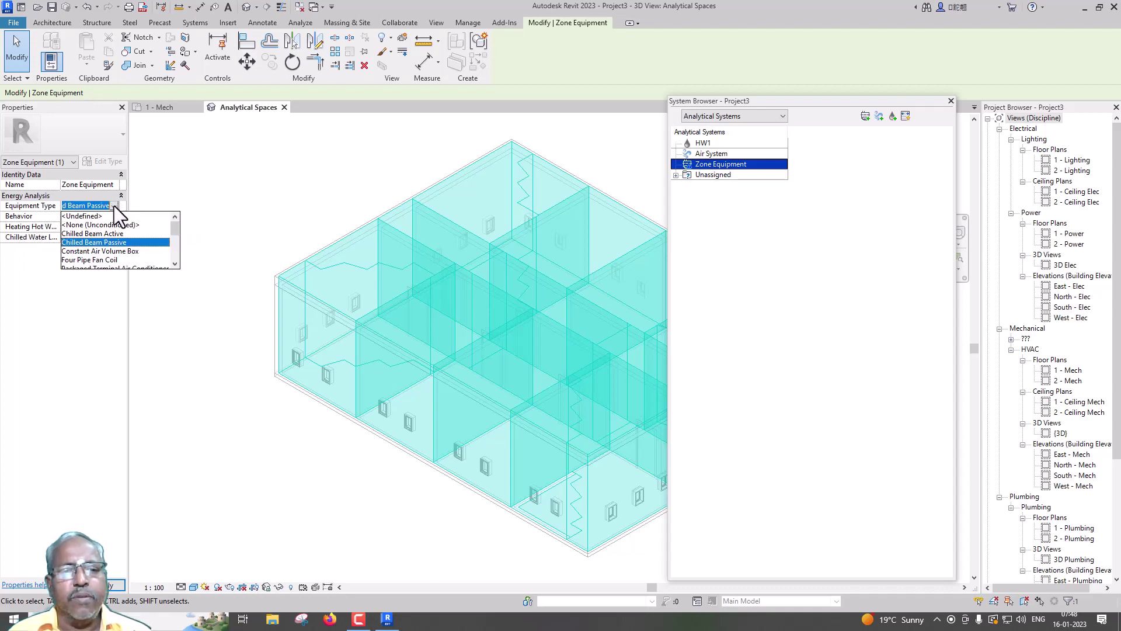
left_click(94, 251)
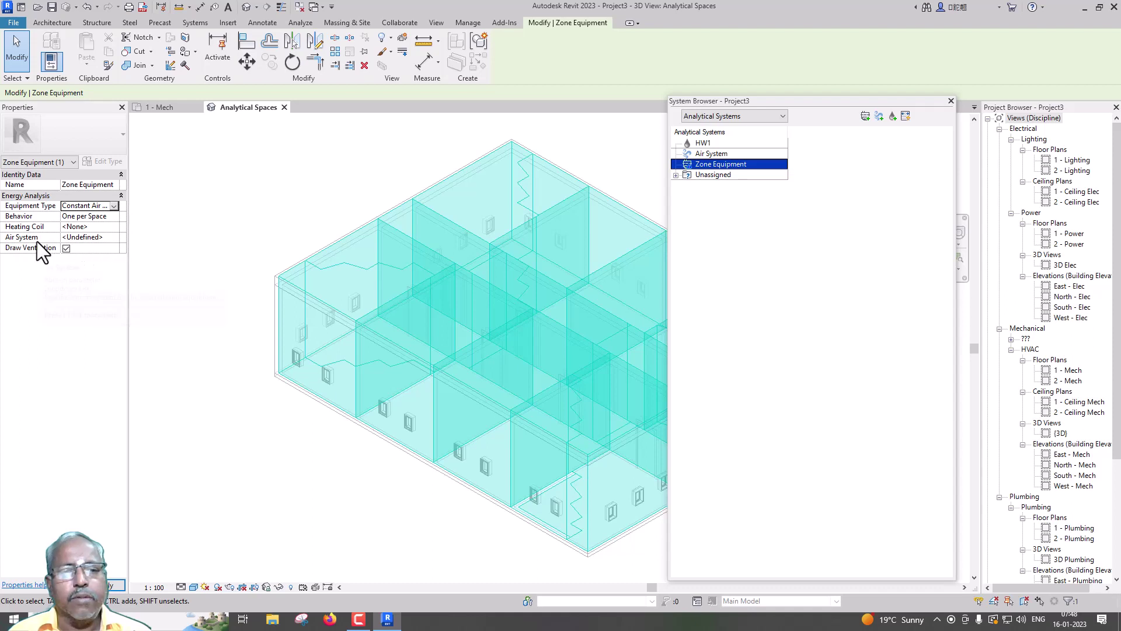
left_click(114, 205)
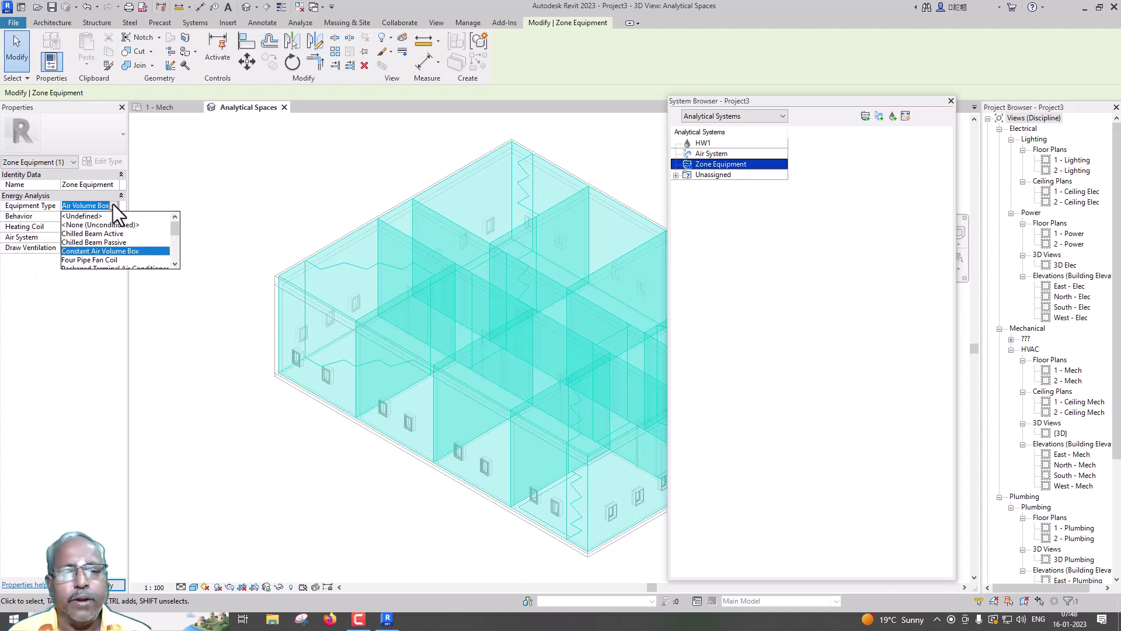
scroll(119, 241, "down", 1)
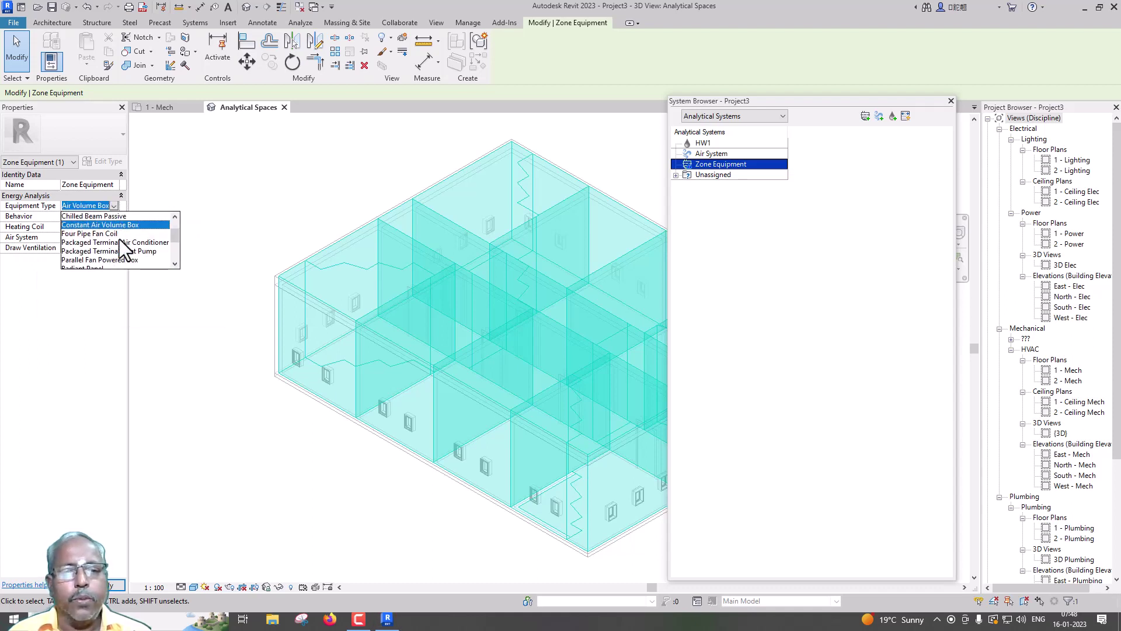
left_click(101, 260)
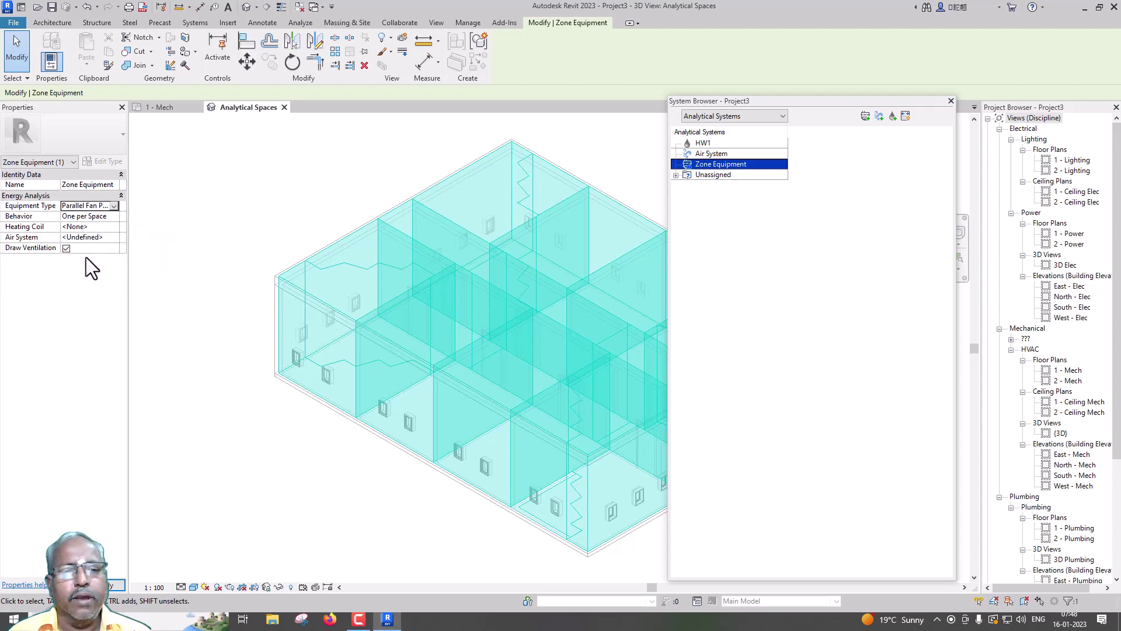
- Give the zone equipment a Hot Water heating coil on loop HW1, served by Air System
left_click(113, 227)
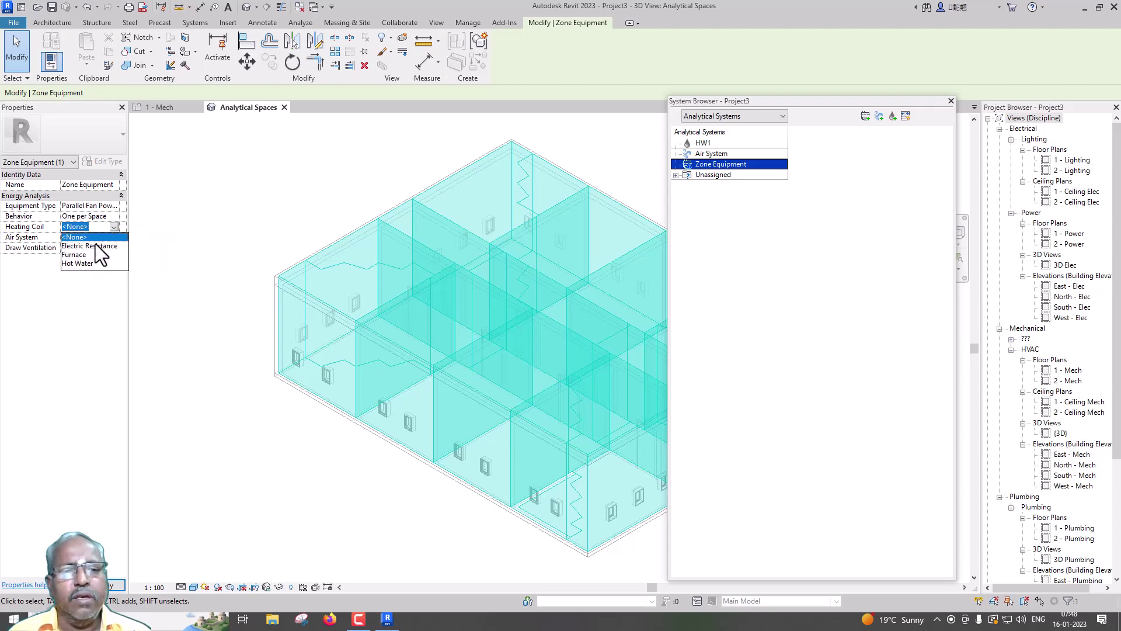
left_click(88, 261)
left_click(114, 237)
left_click(114, 237)
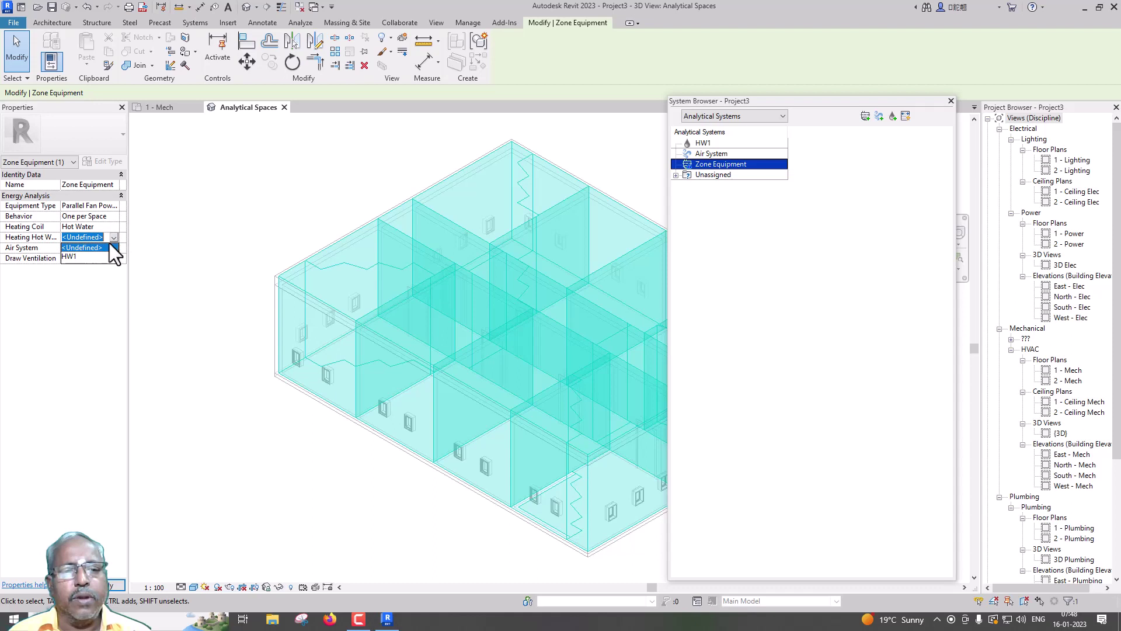
left_click(89, 257)
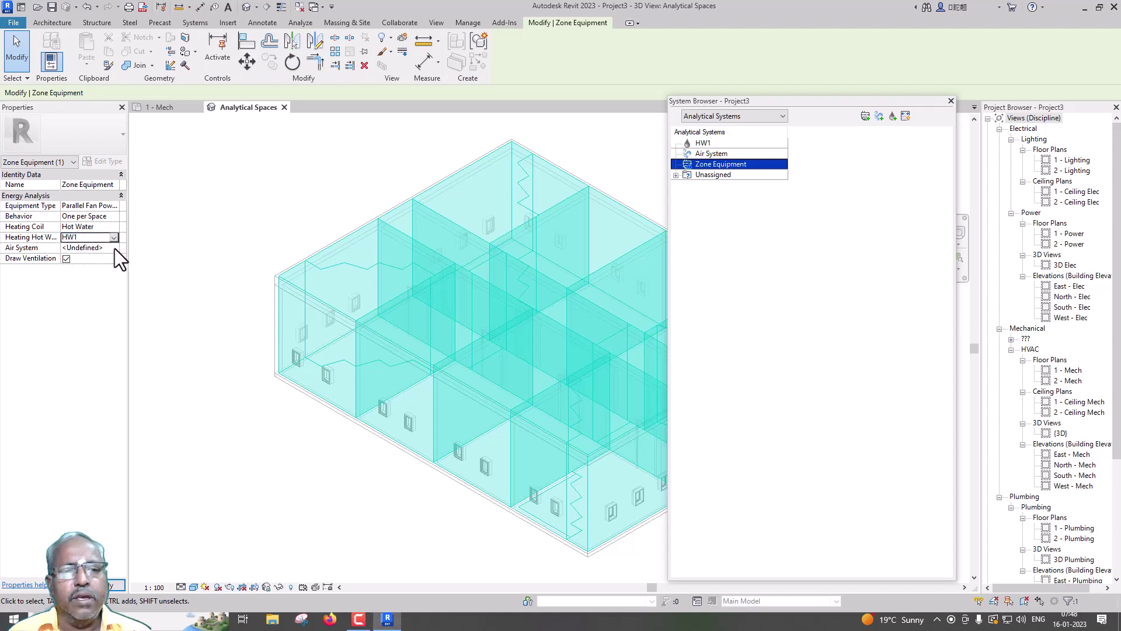
left_click(114, 247)
left_click(88, 267)
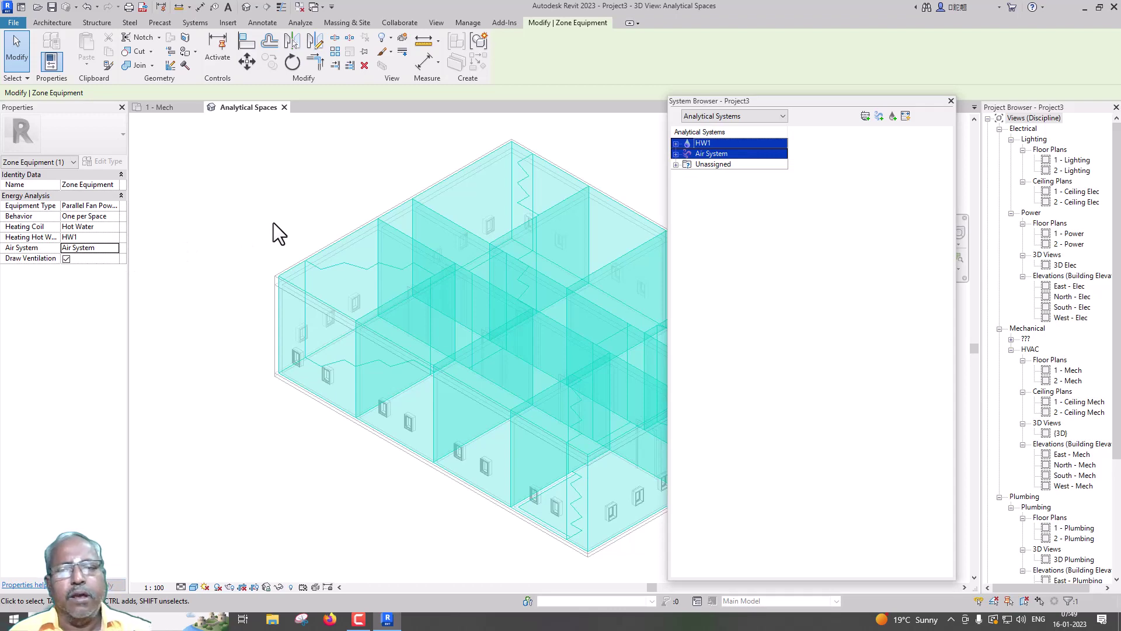
- Assign Zone Equipment to ZONE1 and ZONE2 from the Unassigned list
left_click(675, 165)
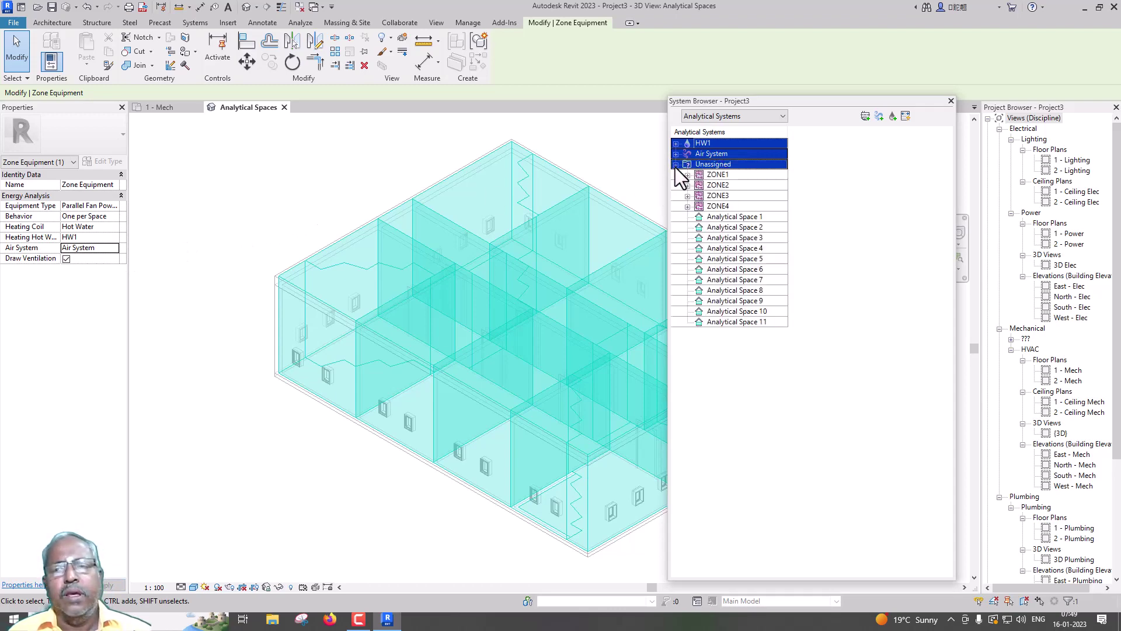
left_click(700, 175)
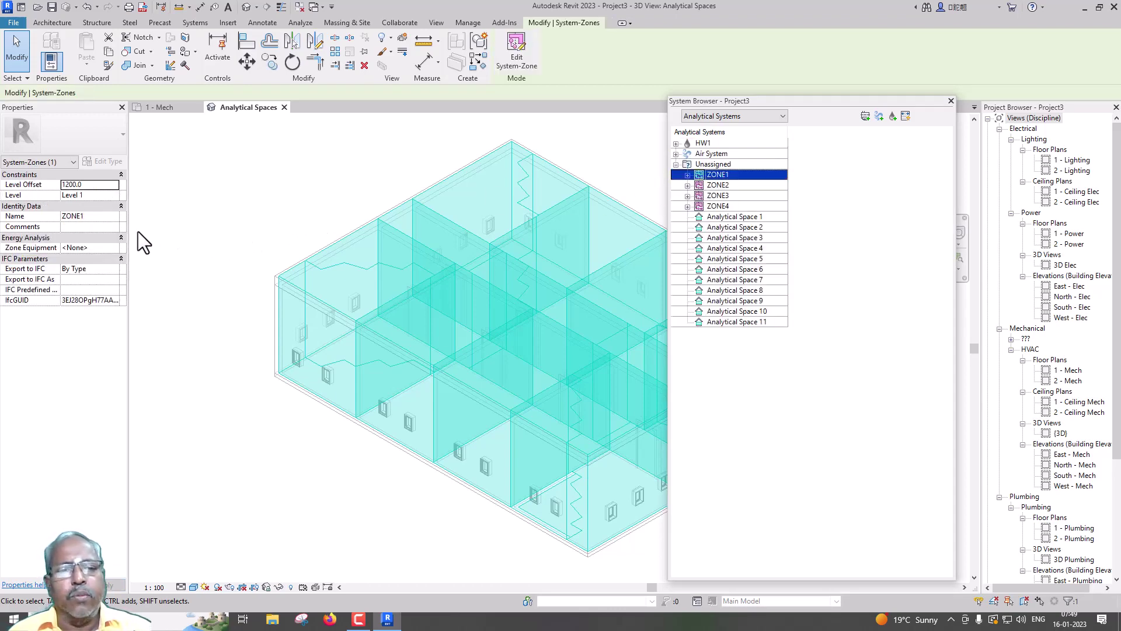
left_click(115, 249)
left_click(88, 269)
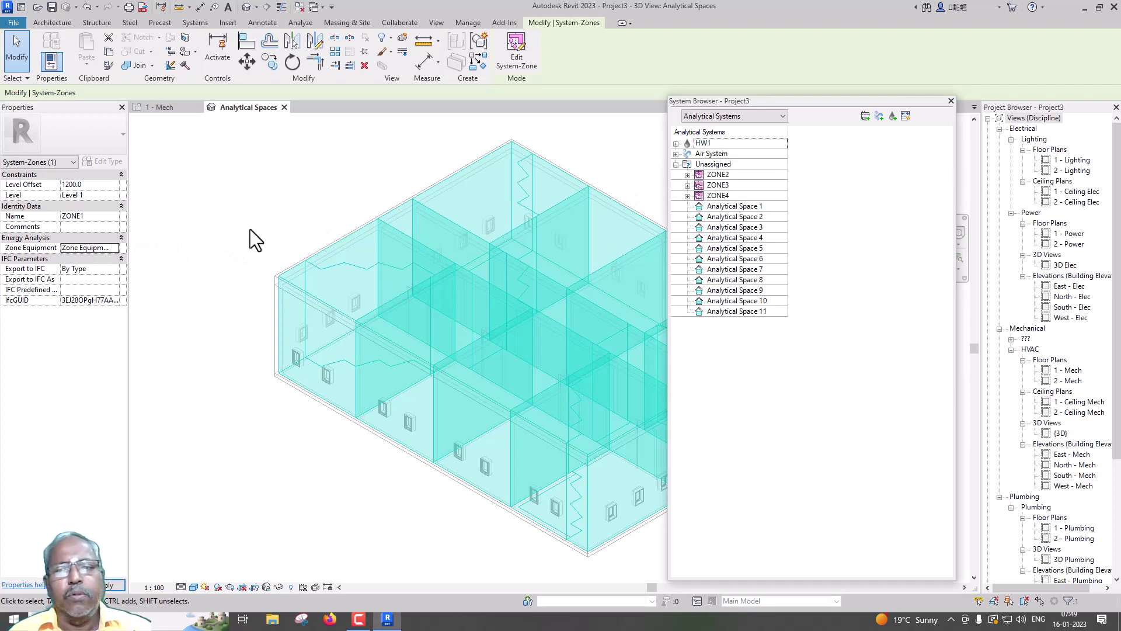
left_click(710, 175)
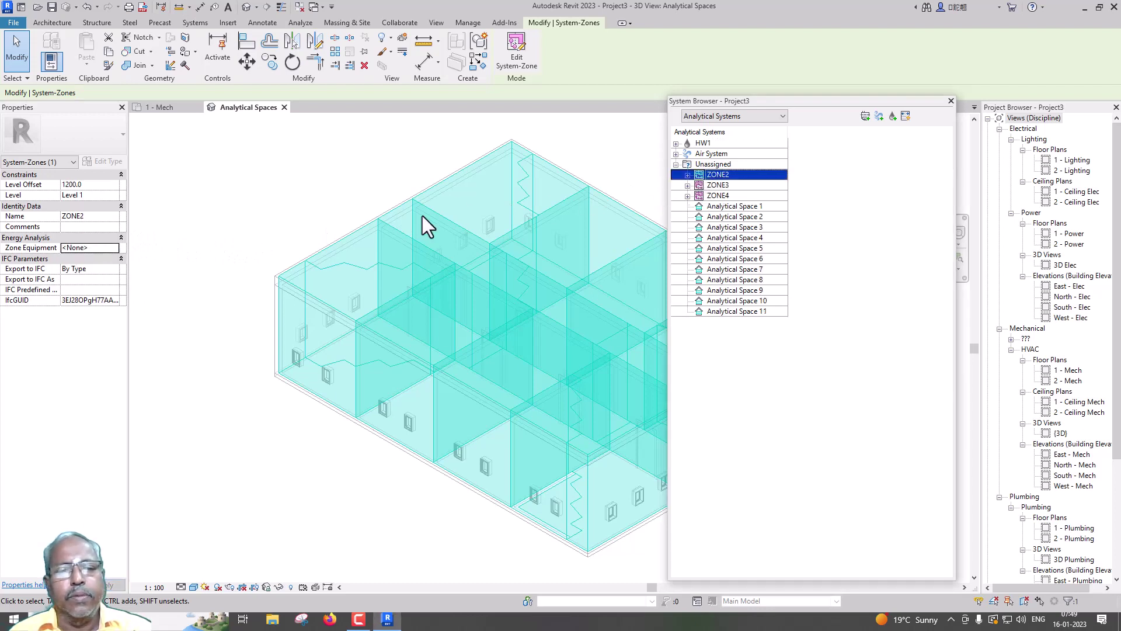
left_click(115, 250)
left_click(103, 269)
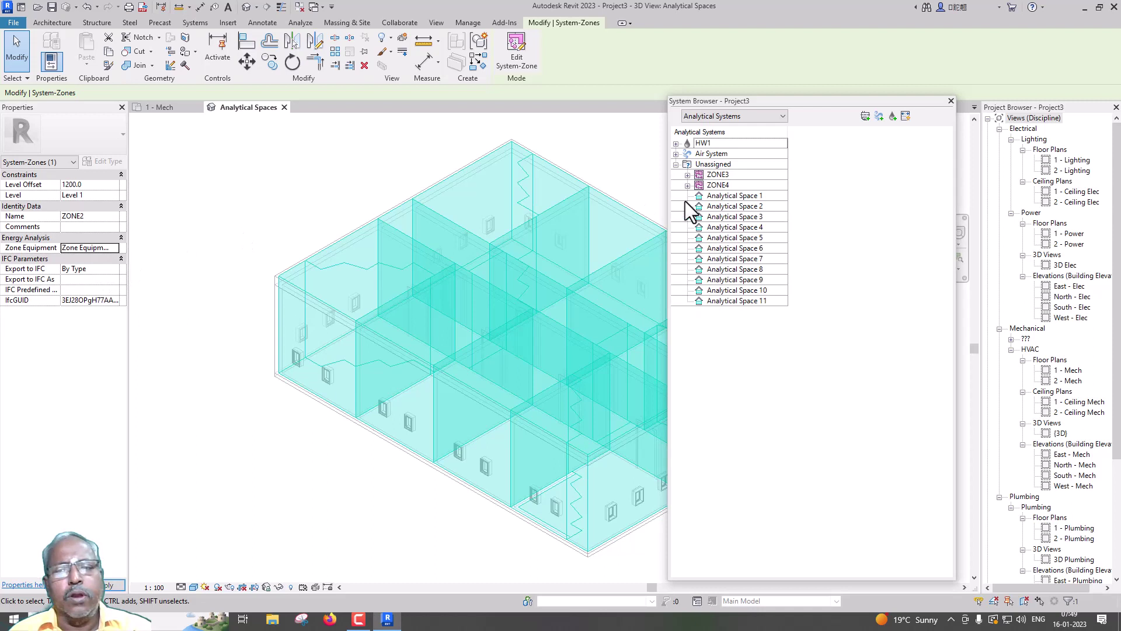
- Assign Zone Equipment to ZONE3 and ZONE4
left_click(712, 176)
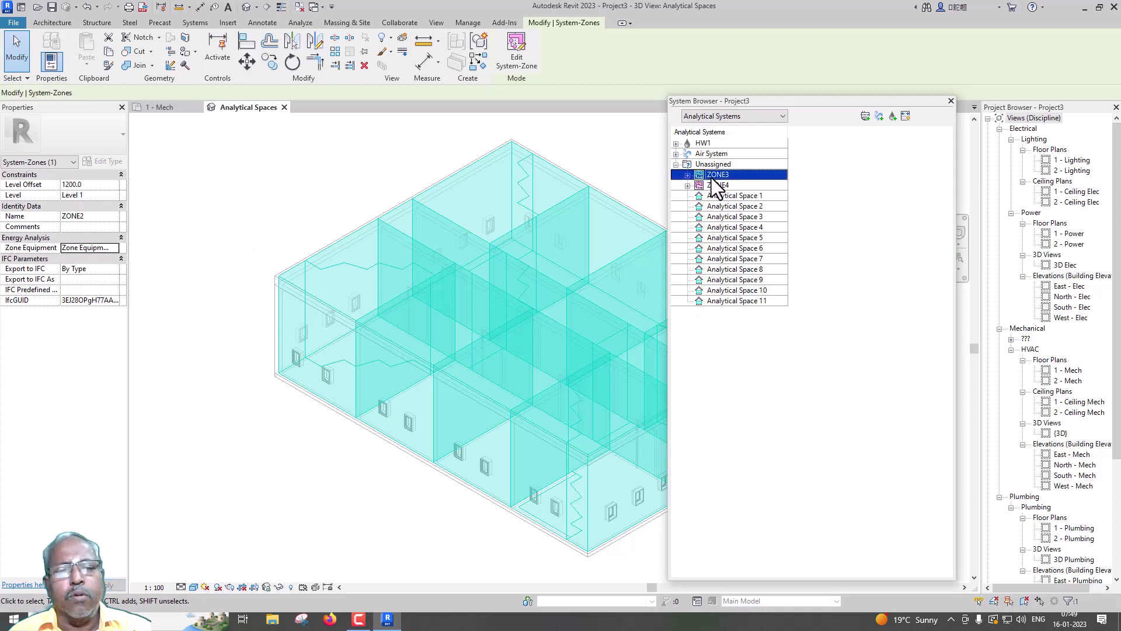
left_click(117, 246)
left_click(111, 267)
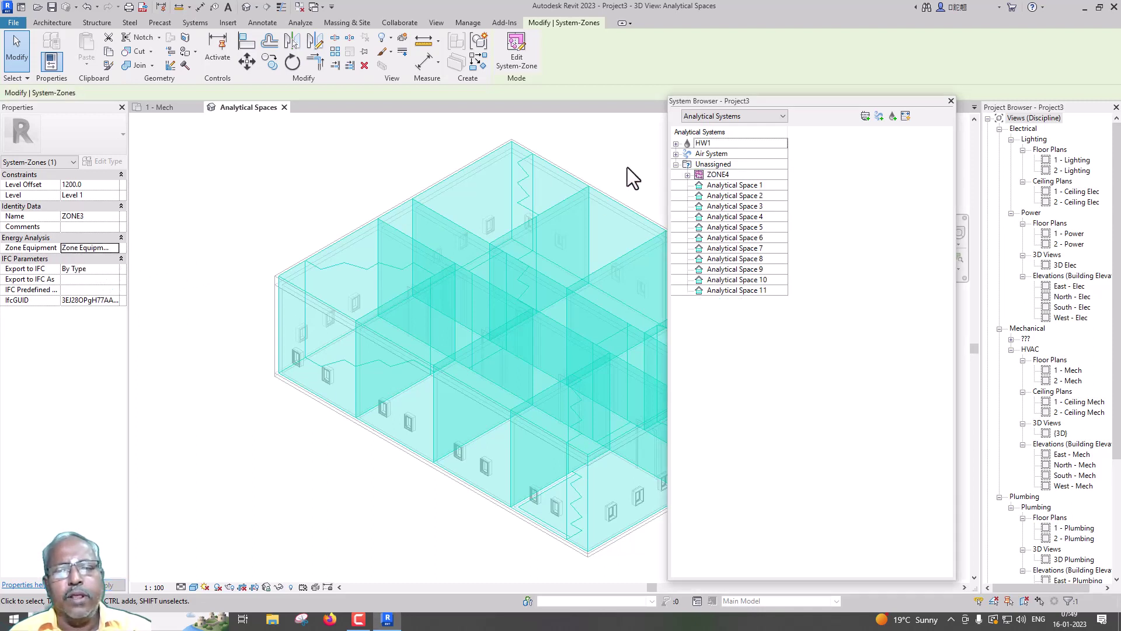
left_click(714, 174)
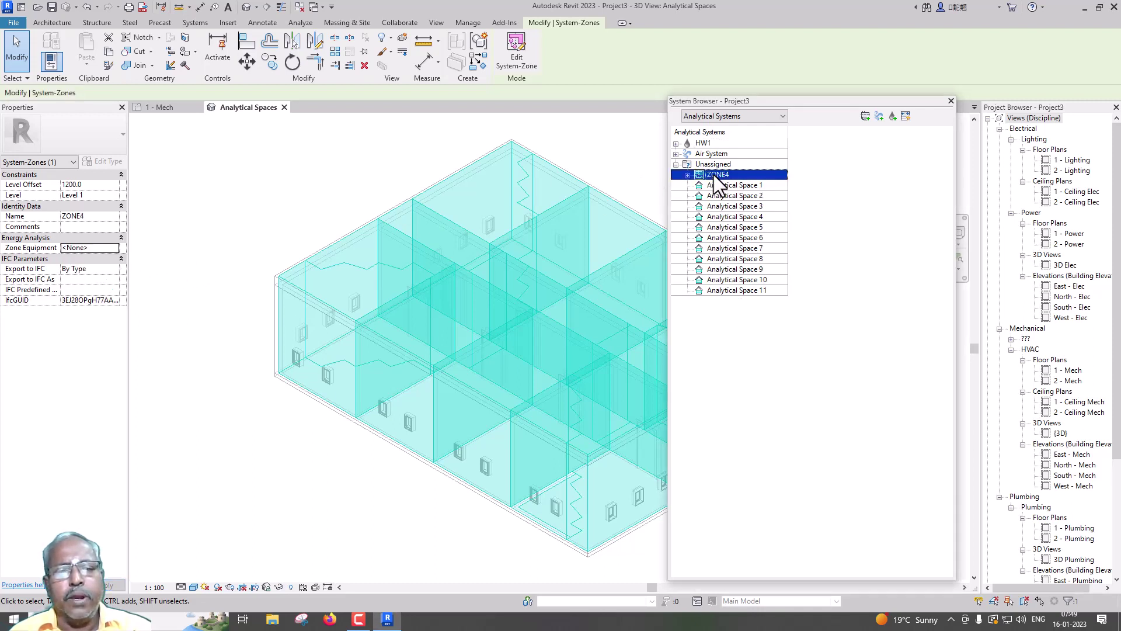
left_click(117, 248)
left_click(100, 268)
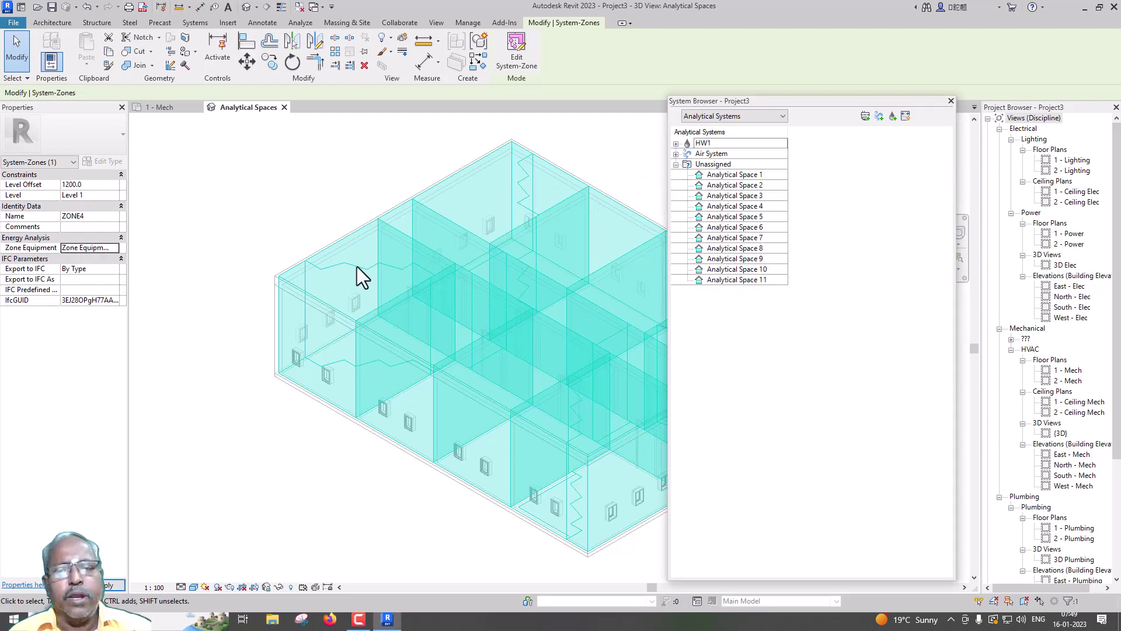
- Clear the ZONE4 selection and run Systems Analysis with the HVAC Systems Loads and Sizing workflow
key("Escape")
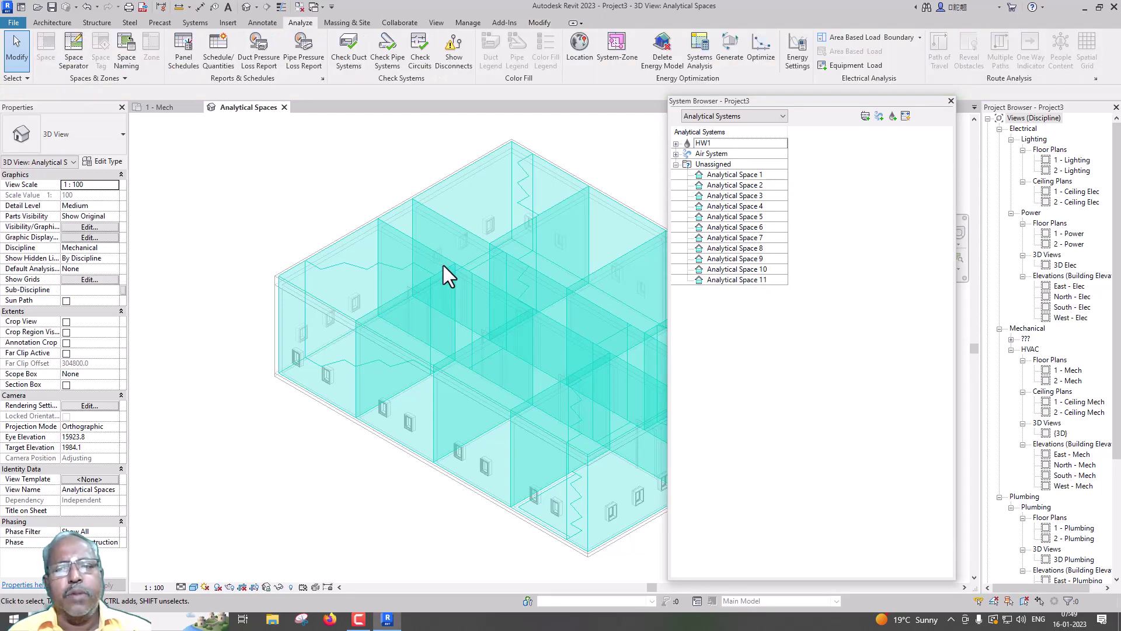
left_click(696, 60)
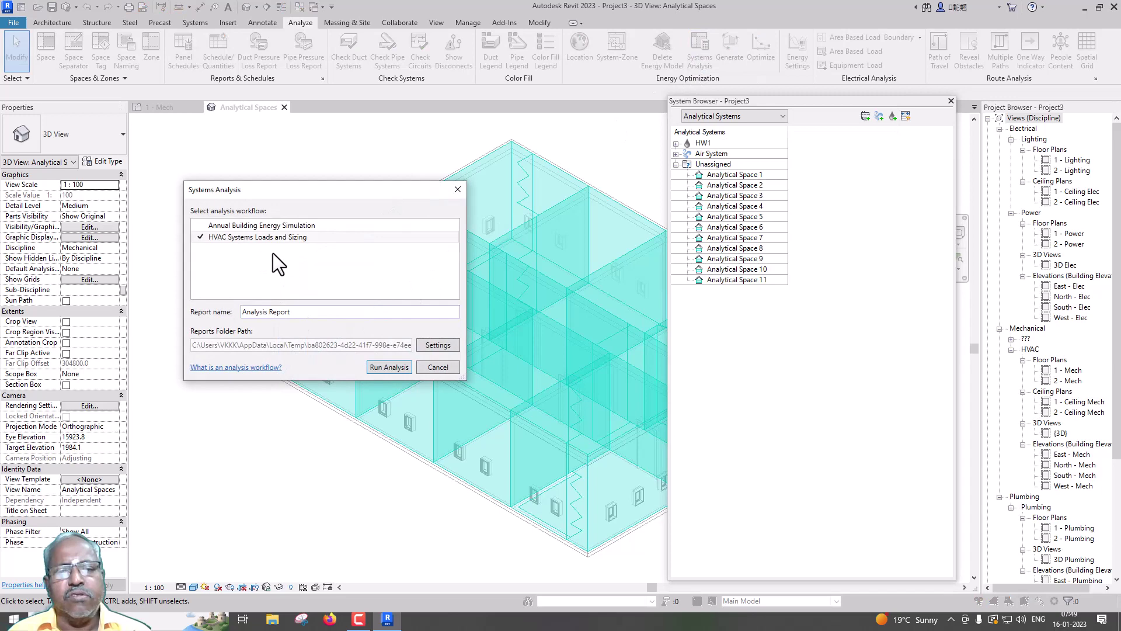
left_click(380, 363)
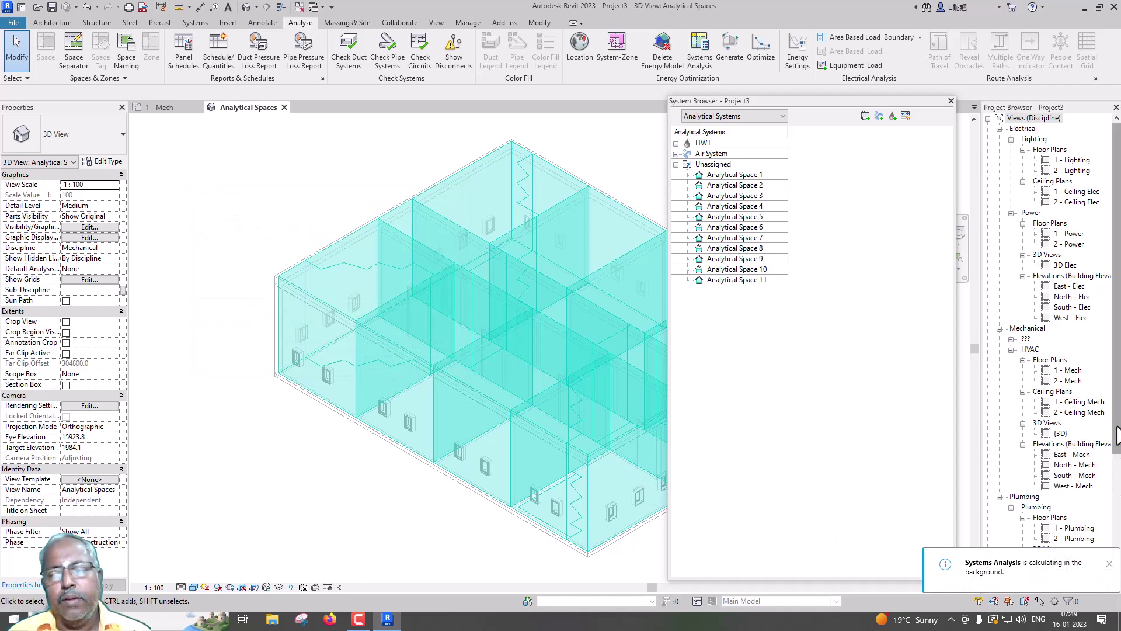
- Open the Analysis Report from Reports > Analysis Reports in the Project Browser
scroll(1117, 435, "down", 5)
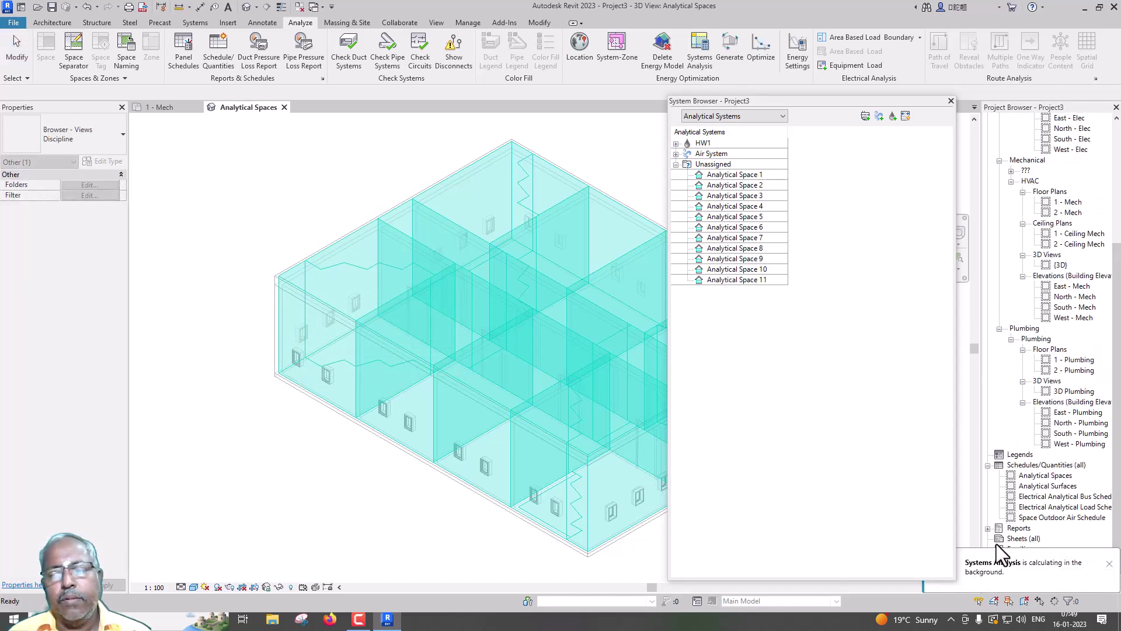
left_click(987, 529)
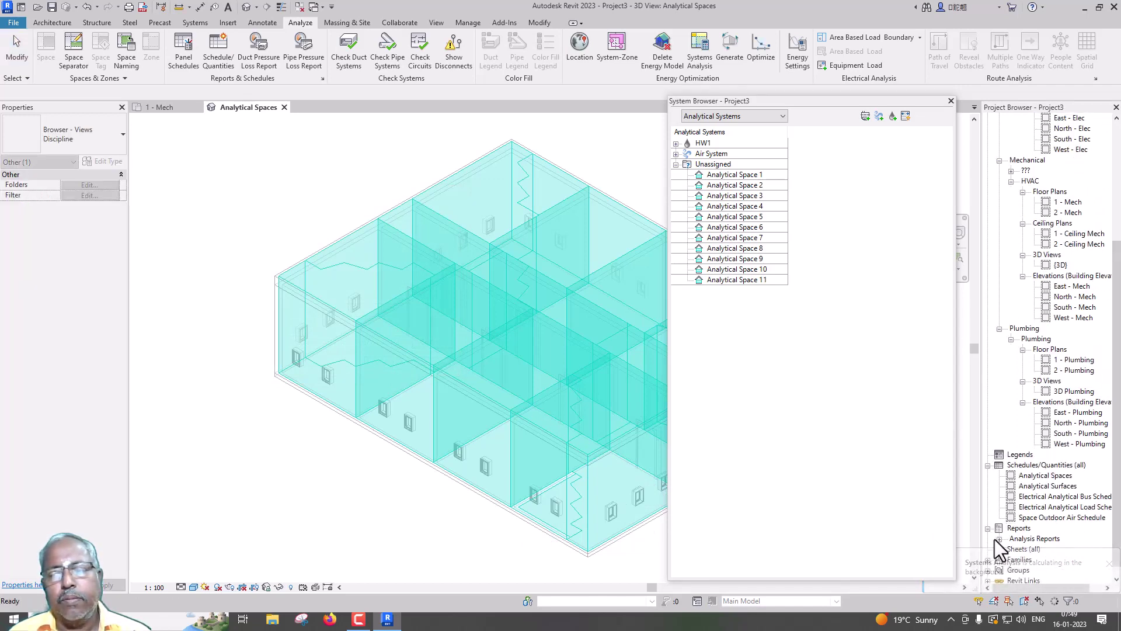
left_click(1000, 538)
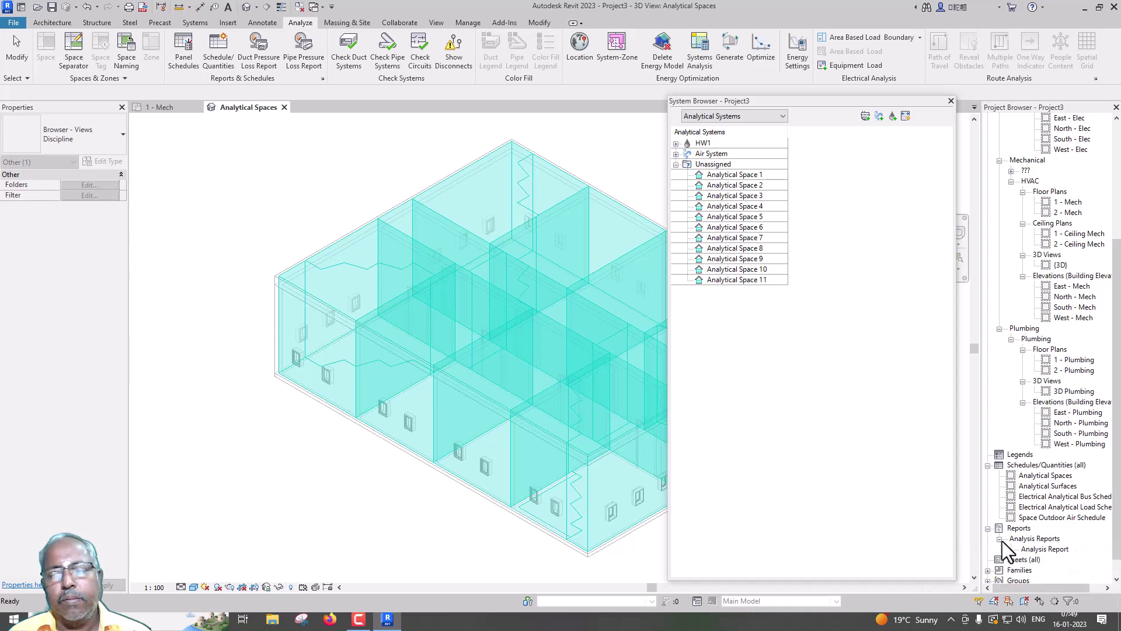
double_click(1032, 550)
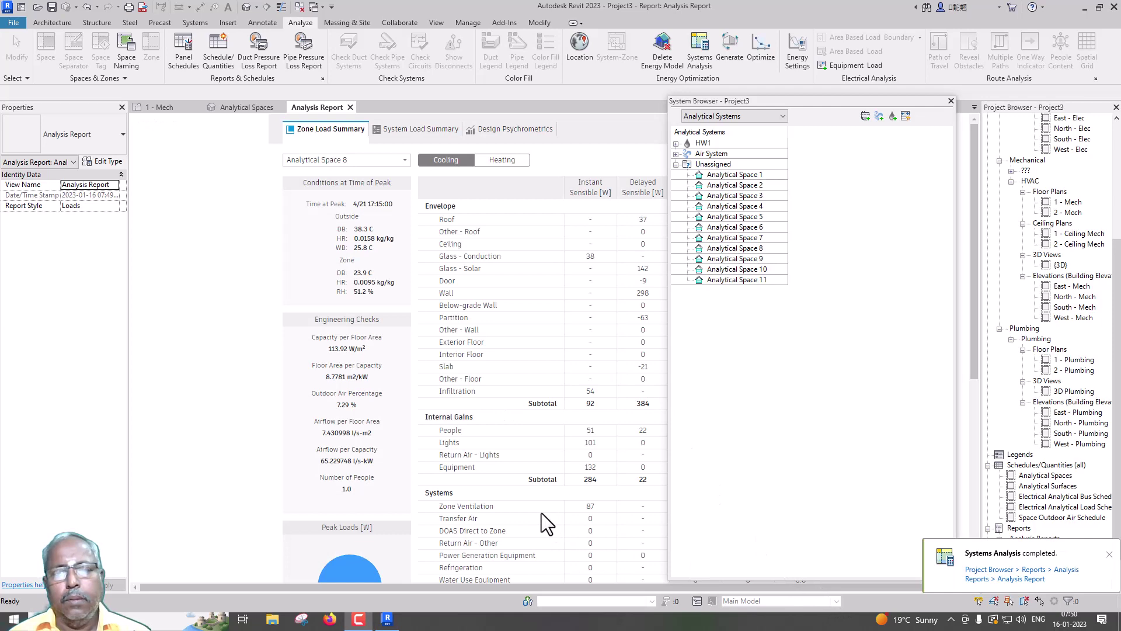
- Switch the report to the System Load Summary for Air System, showing 300.000 L/s main fan airflow
left_click(351, 166)
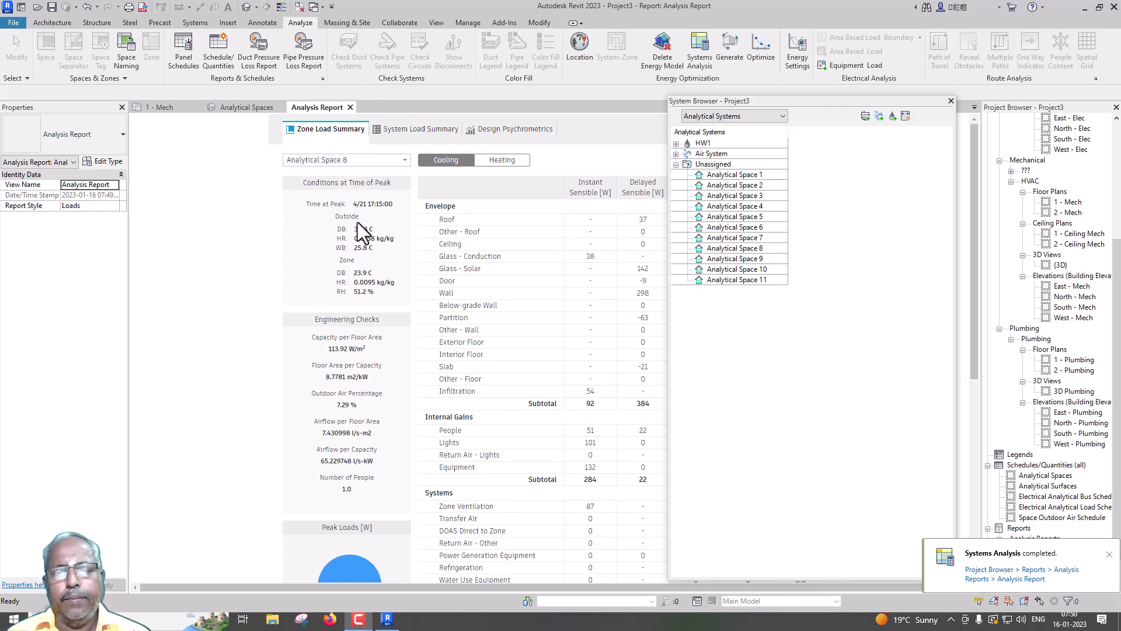
scroll(357, 222, "down", 3)
scroll(357, 222, "up", 3)
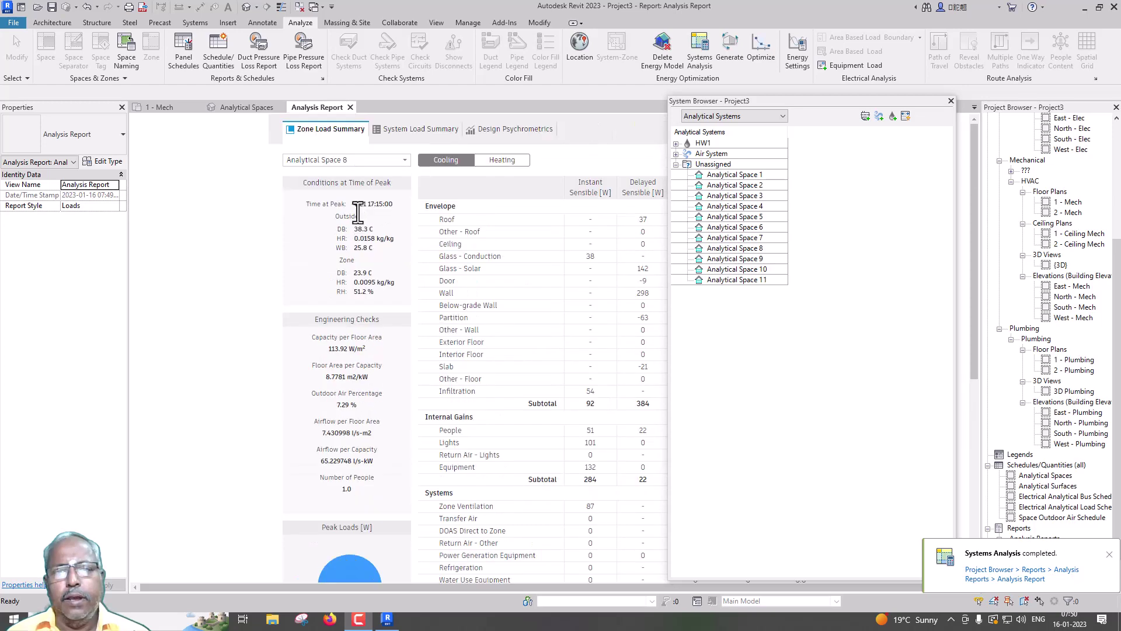
left_click(444, 130)
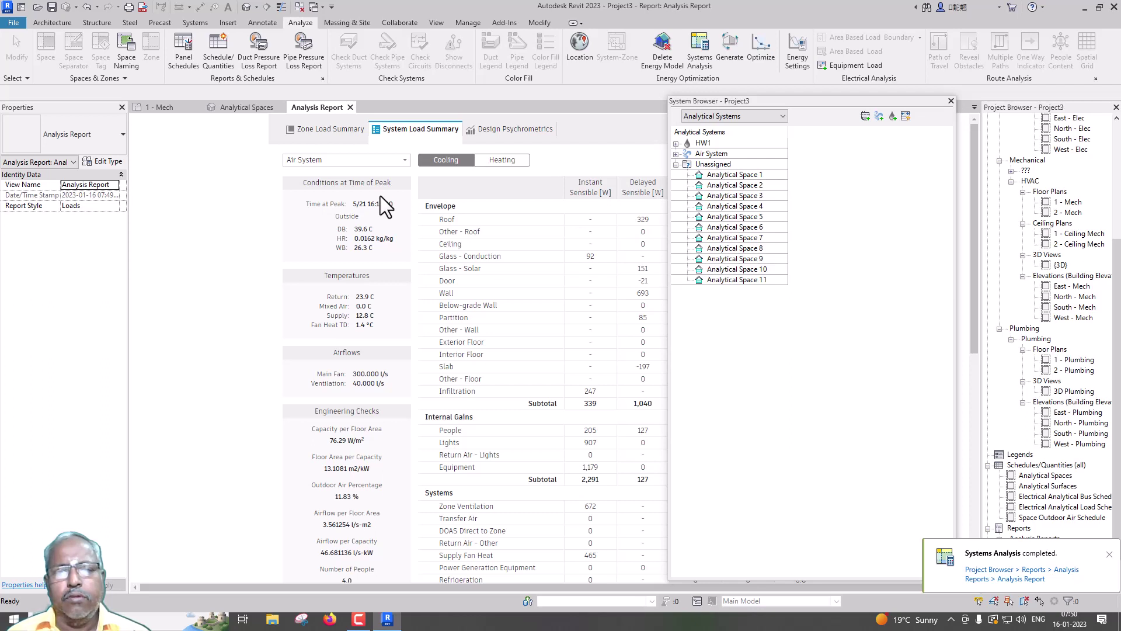
left_click(405, 165)
left_click(406, 168)
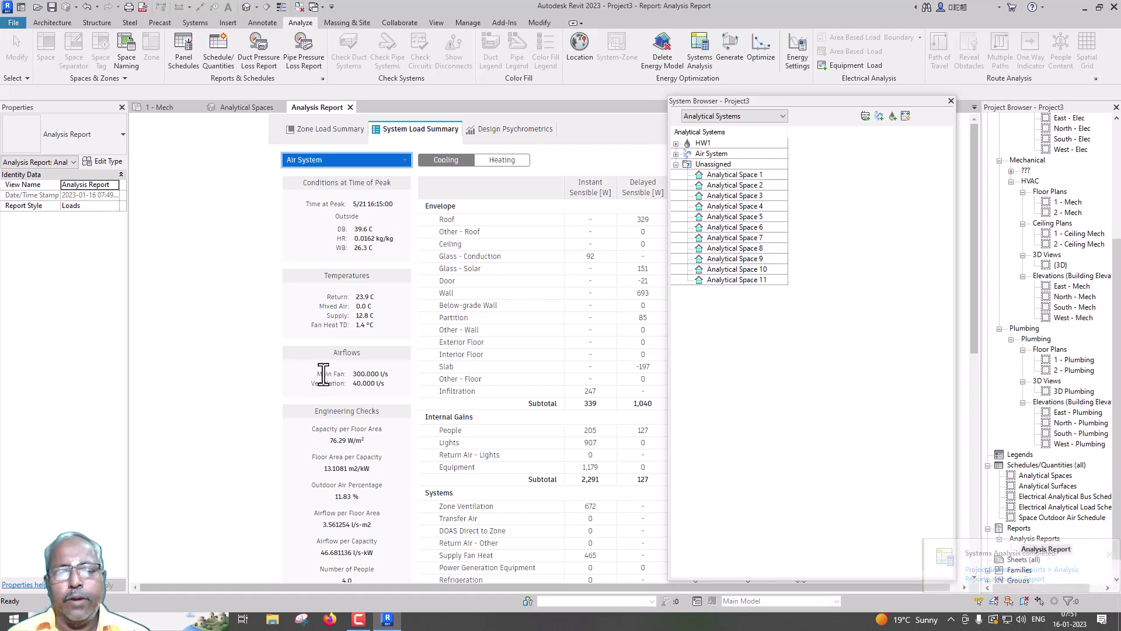
left_click_drag(321, 375, 416, 366)
left_click(407, 372)
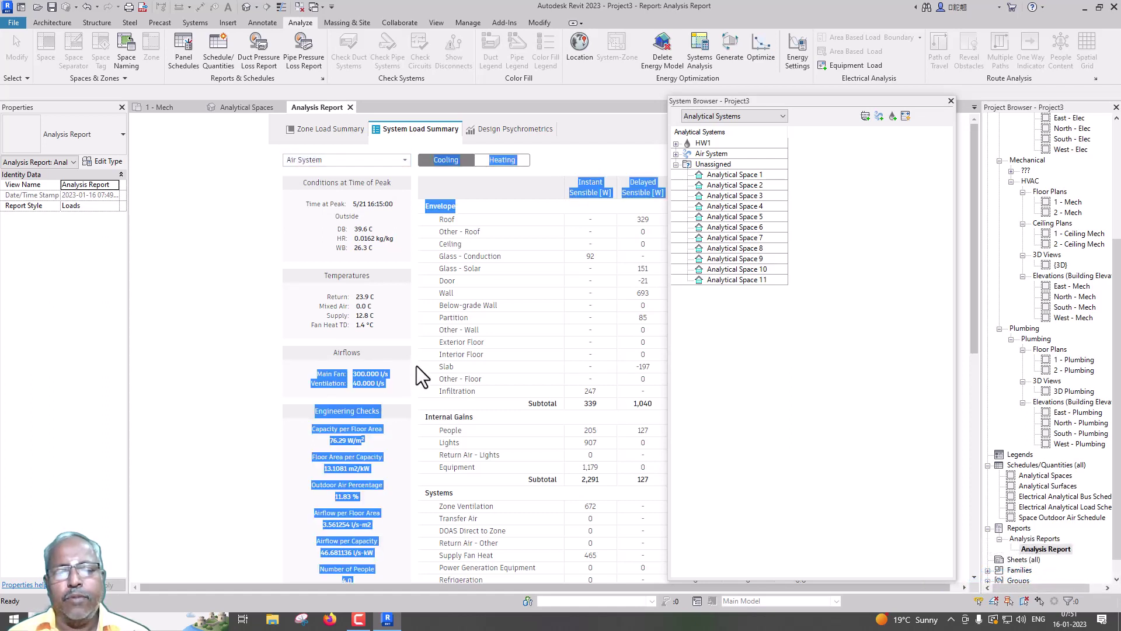
left_click(398, 365)
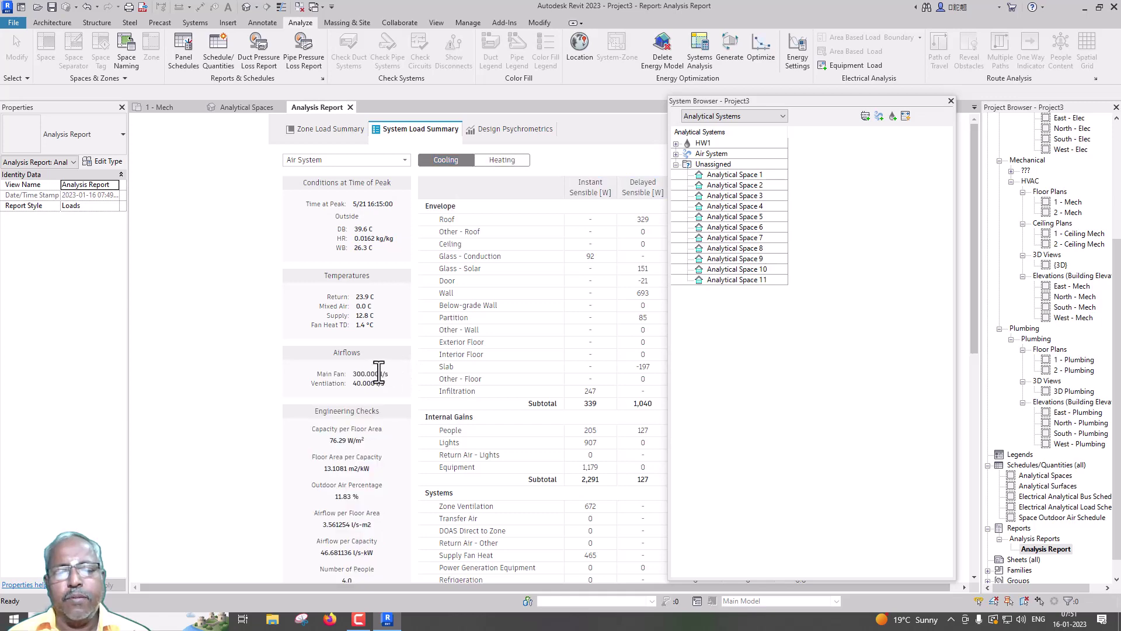
- View Design Psychrometrics for the Air System Cooling Coil down to the Leaving Coil row
left_click(512, 129)
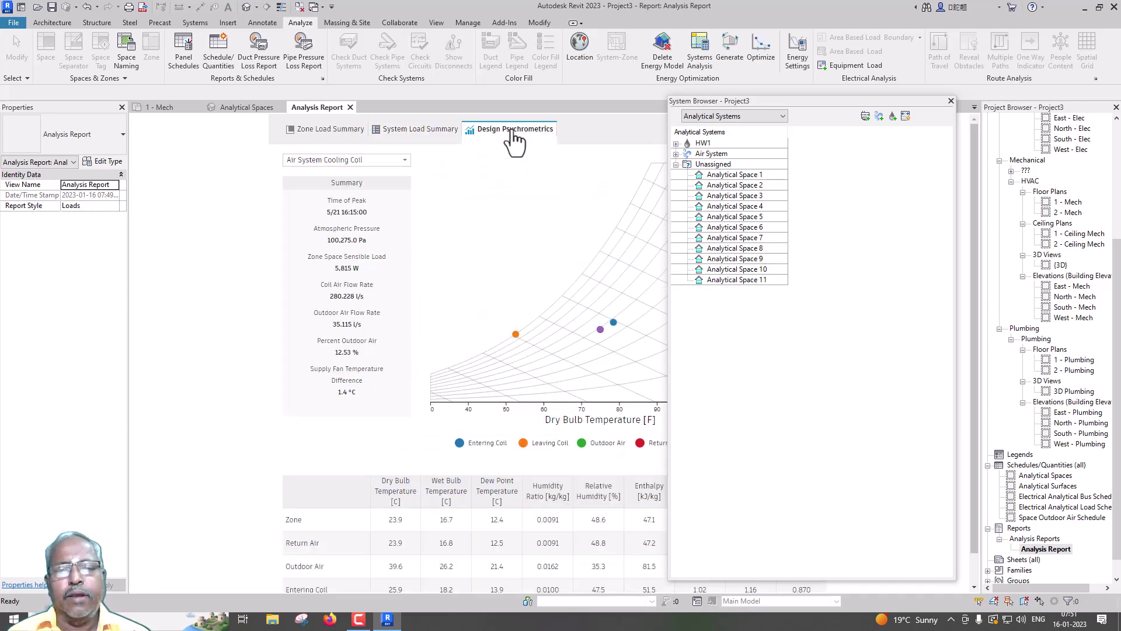
left_click(404, 161)
left_click(403, 164)
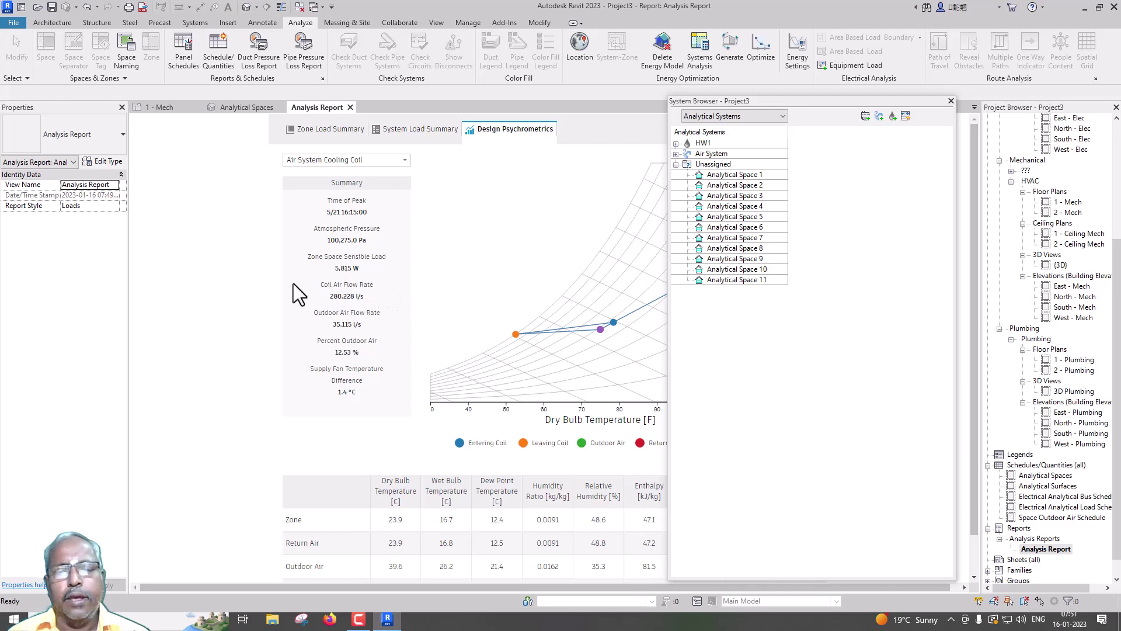
scroll(336, 270, "down", 1)
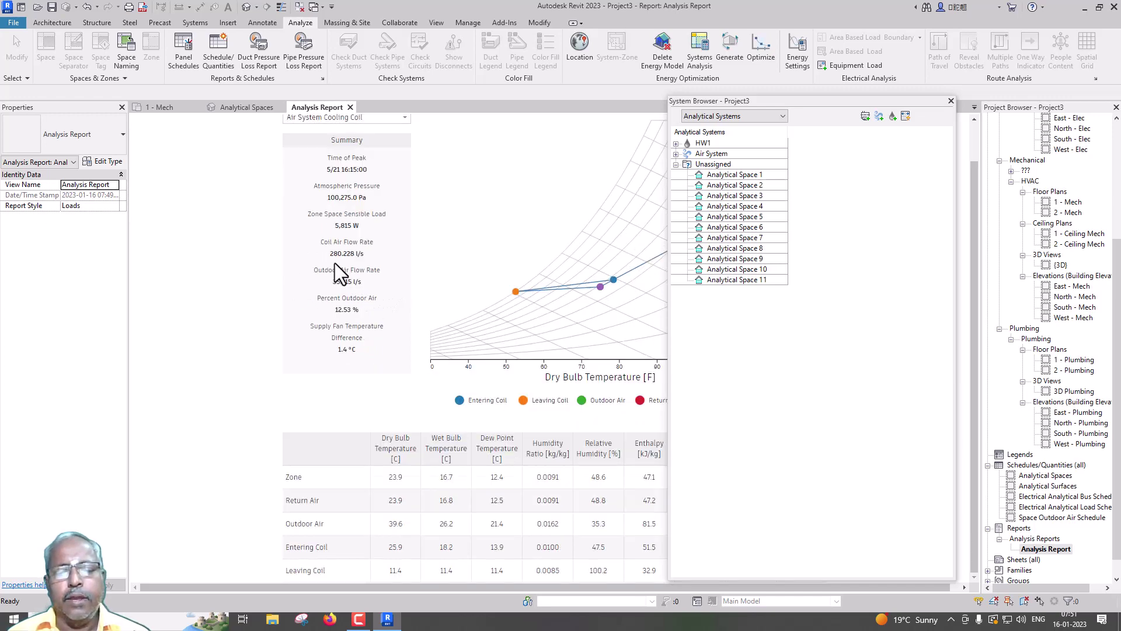